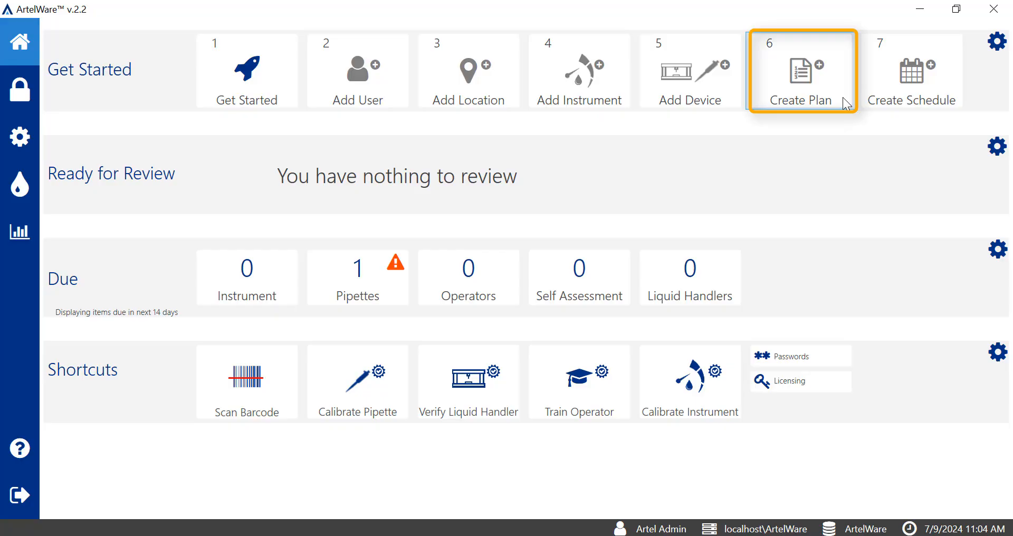
- Create a Liquid Handler Verification plan named "200 uL variable_8ch"
{"action": "left_click", "coordinate": [845, 101]}
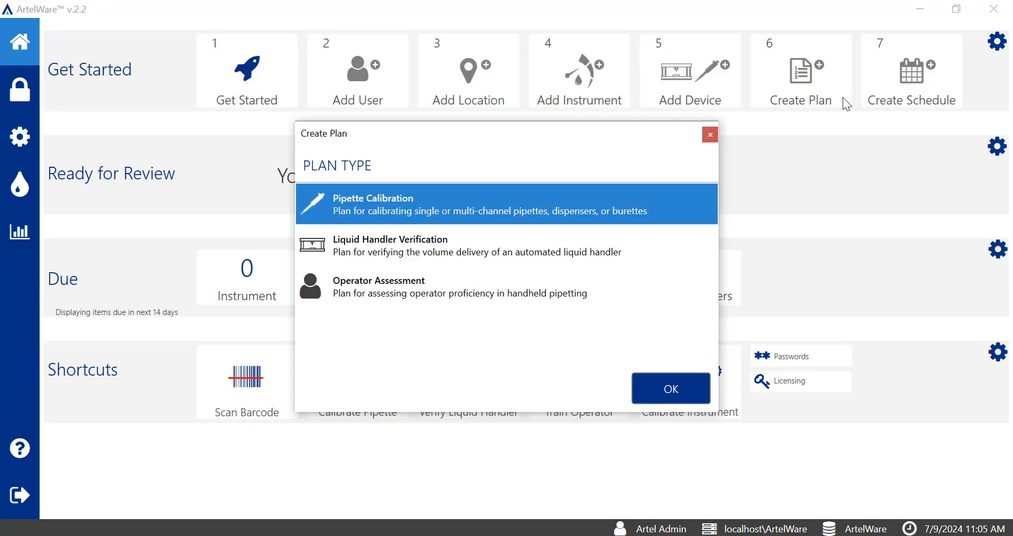
{"action": "left_click", "coordinate": [669, 255]}
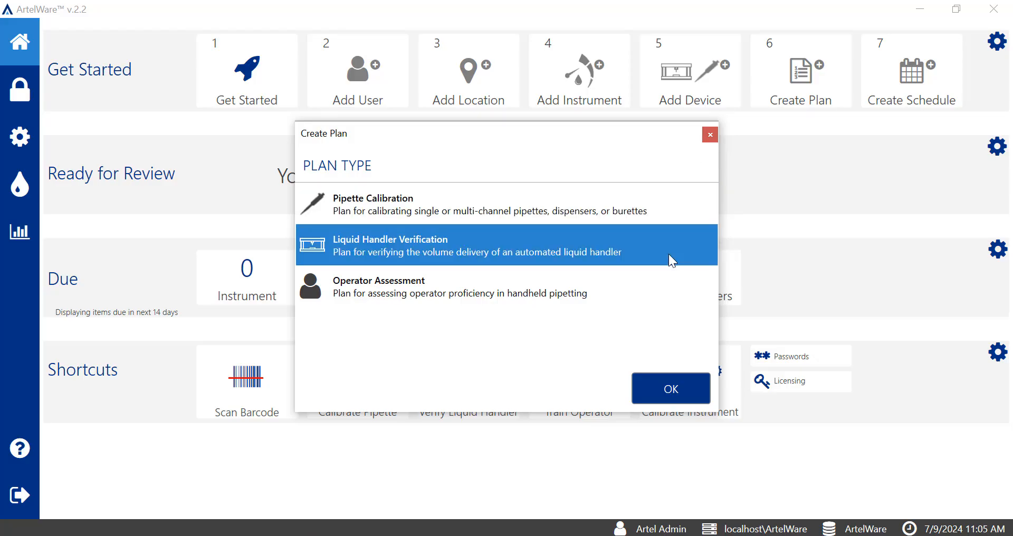
{"action": "left_click", "coordinate": [707, 392]}
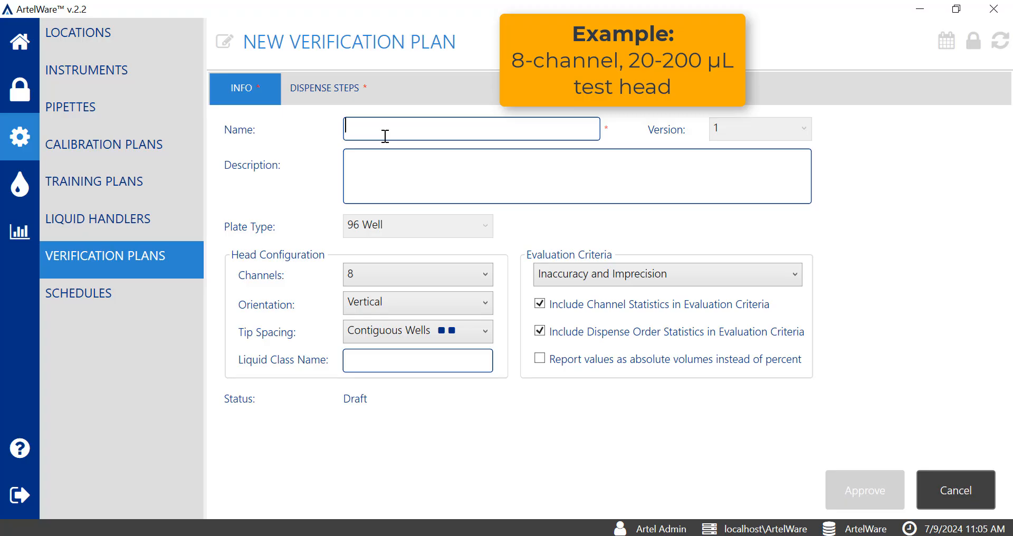
{"action": "type", "text": "200"}
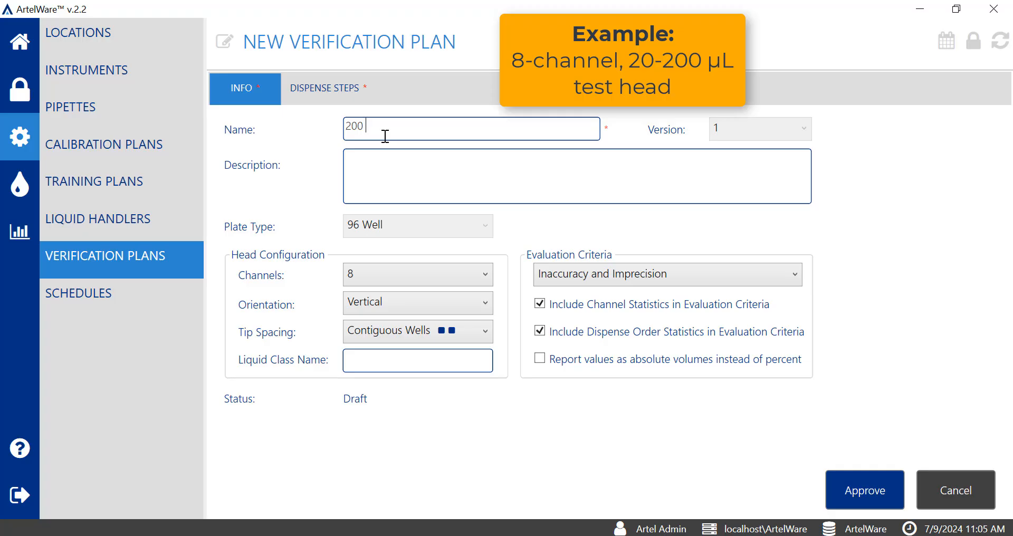
{"action": "type", "text": " uL variable_8ch"}
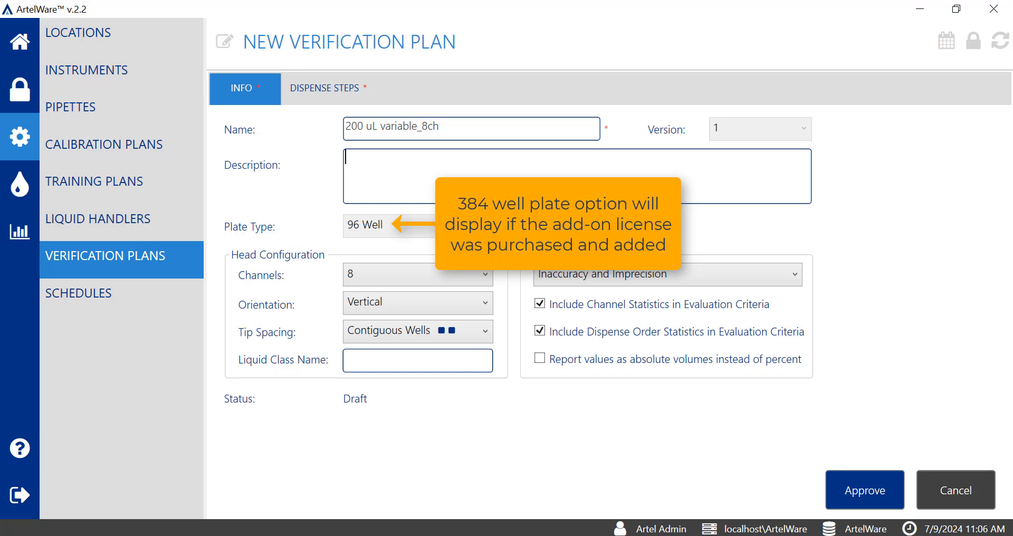
- Configure the plan's dispense head with 8 channels, Vertical orientation and Contiguous Wells tip spacing
{"action": "left_click", "coordinate": [486, 280]}
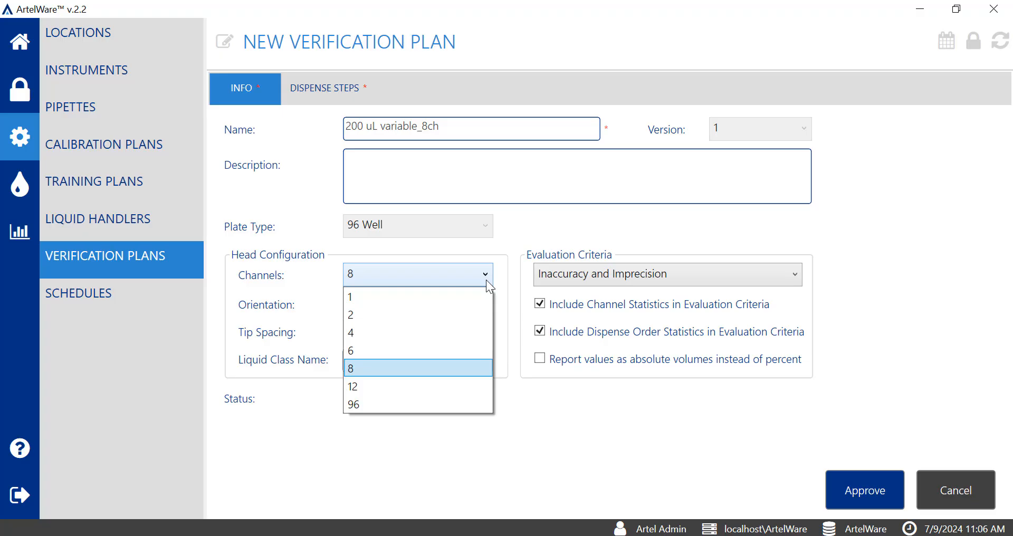
{"action": "left_click", "coordinate": [478, 368]}
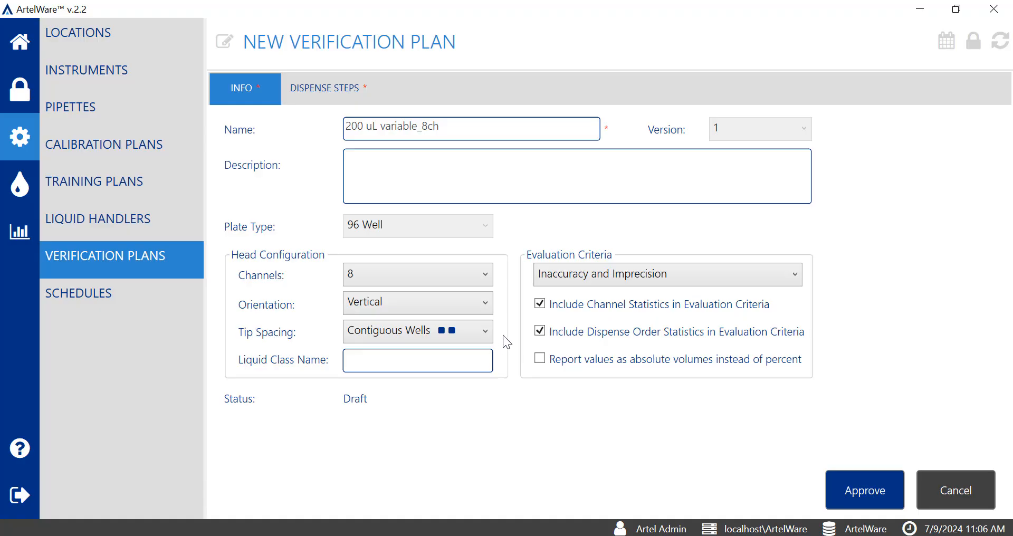
{"action": "left_click", "coordinate": [484, 305]}
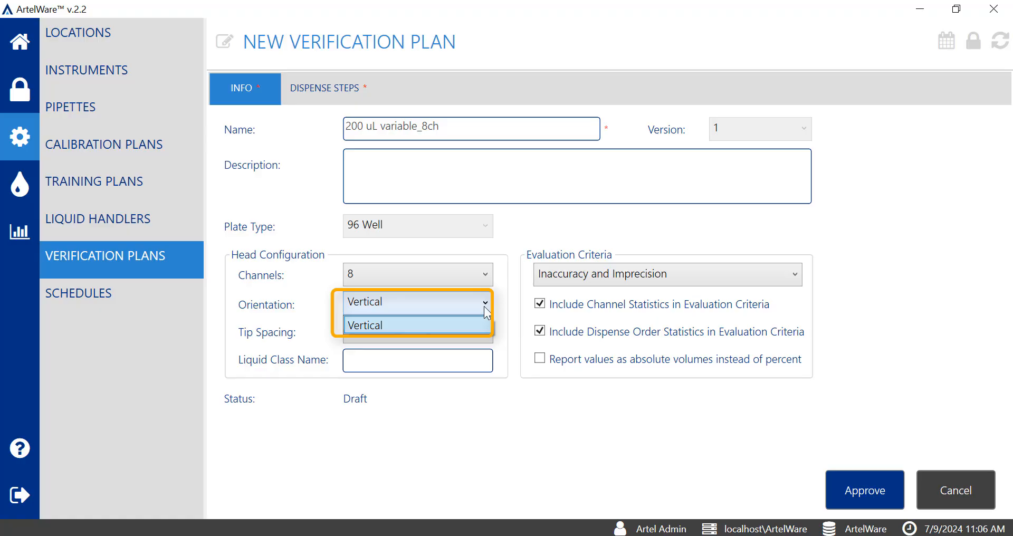
{"action": "left_click", "coordinate": [486, 333]}
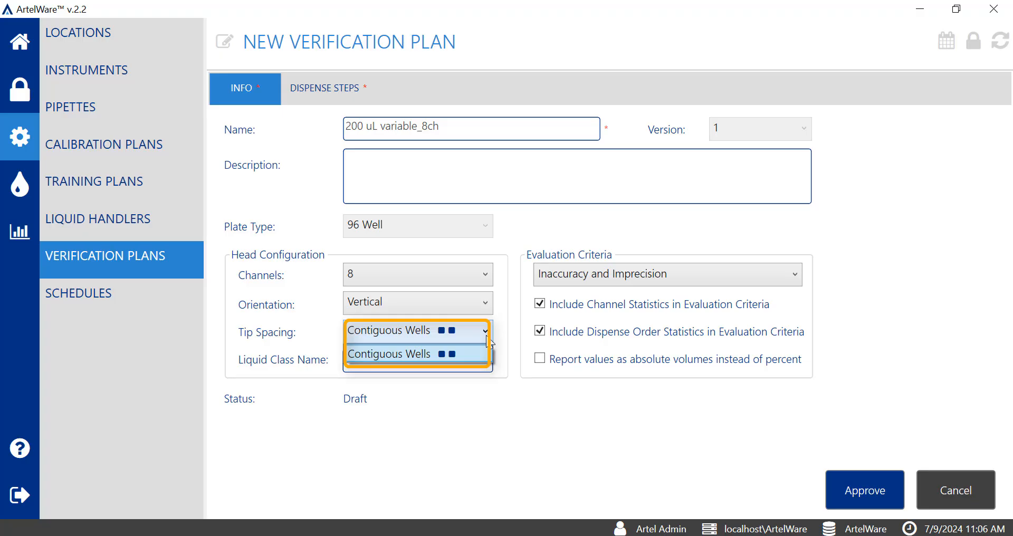
{"action": "left_click", "coordinate": [474, 366]}
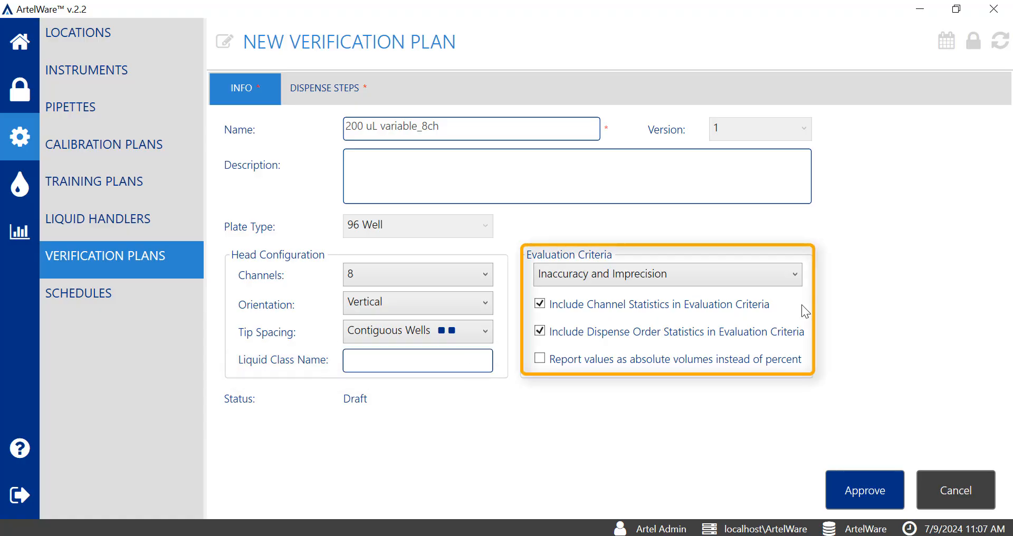
- Set the evaluation criteria to Inaccuracy and Imprecision, with channel statistics included
{"action": "left_click", "coordinate": [797, 278]}
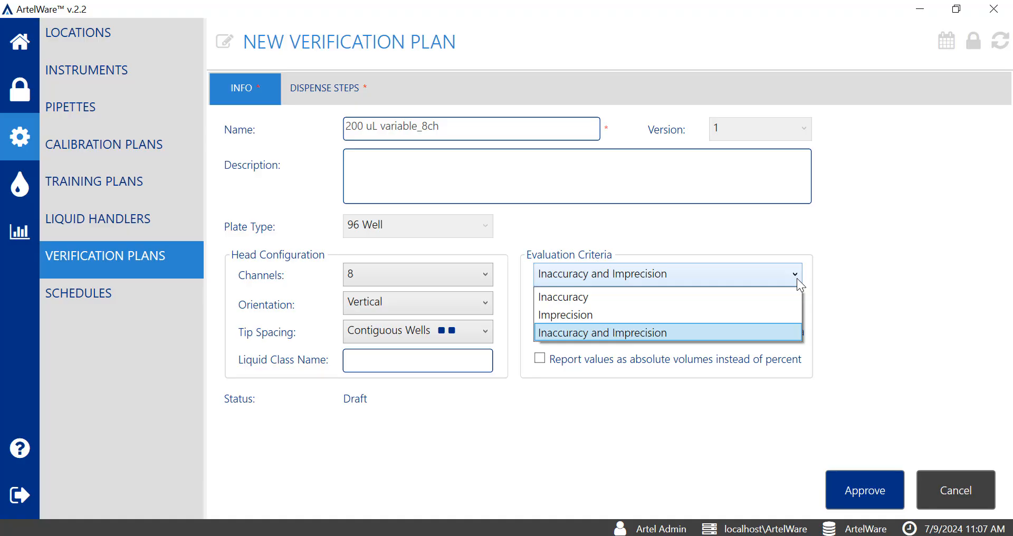
{"action": "left_click", "coordinate": [792, 331]}
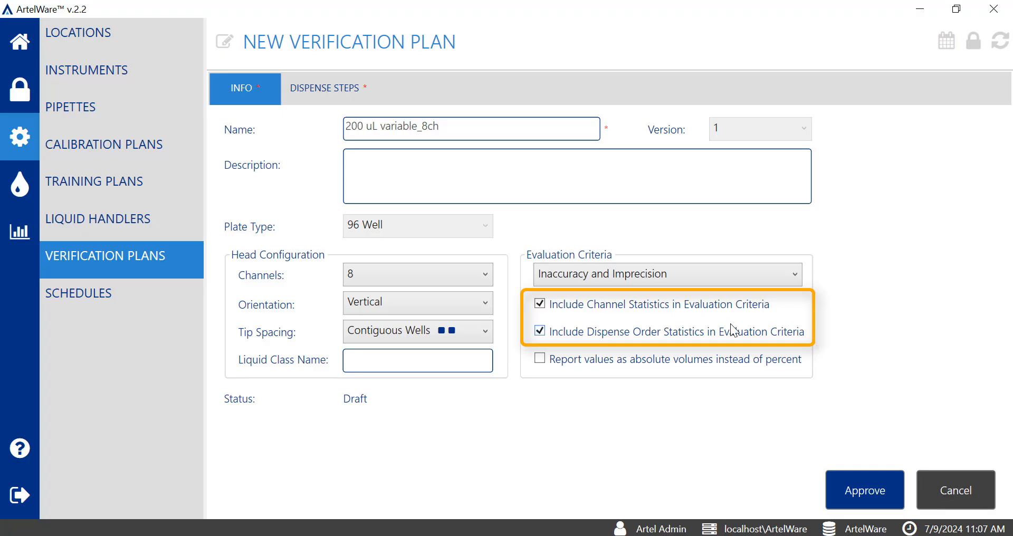
{"action": "left_click", "coordinate": [540, 304]}
{"action": "left_click", "coordinate": [540, 304]}
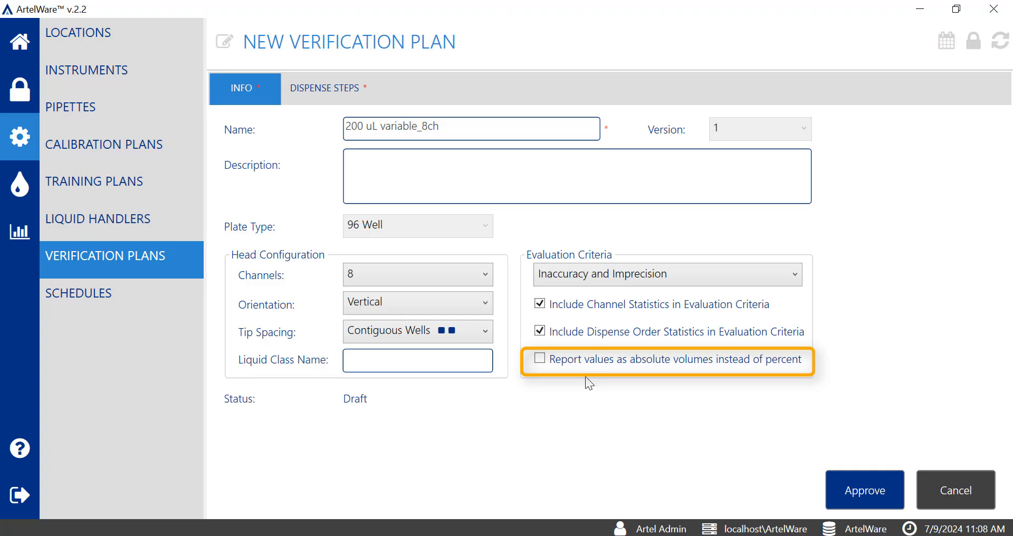
- Set up the first dispense step with a 20 µL volume, 6 replicates per channel, and 10% inaccuracy and imprecision limits
{"action": "left_click", "coordinate": [360, 104]}
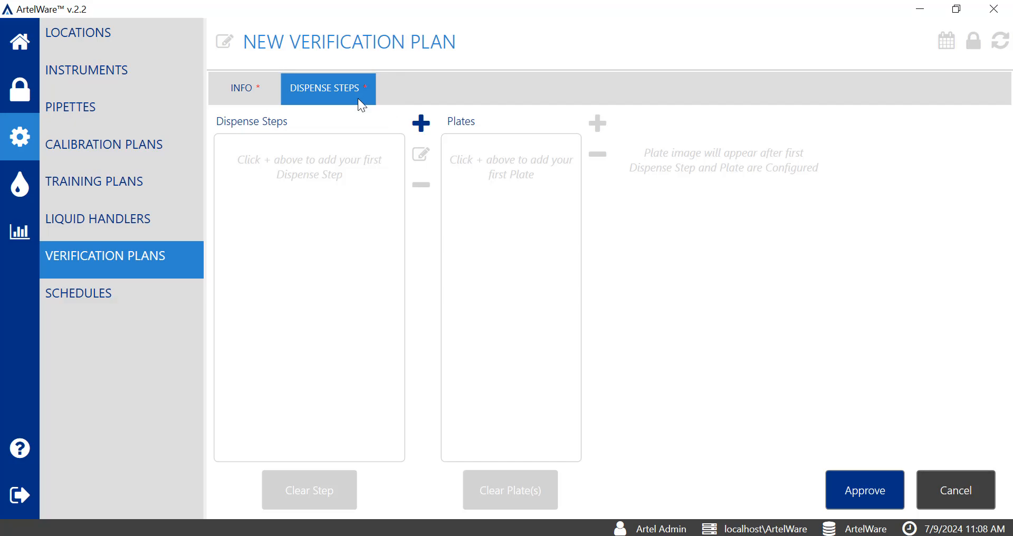
{"action": "left_click", "coordinate": [421, 124]}
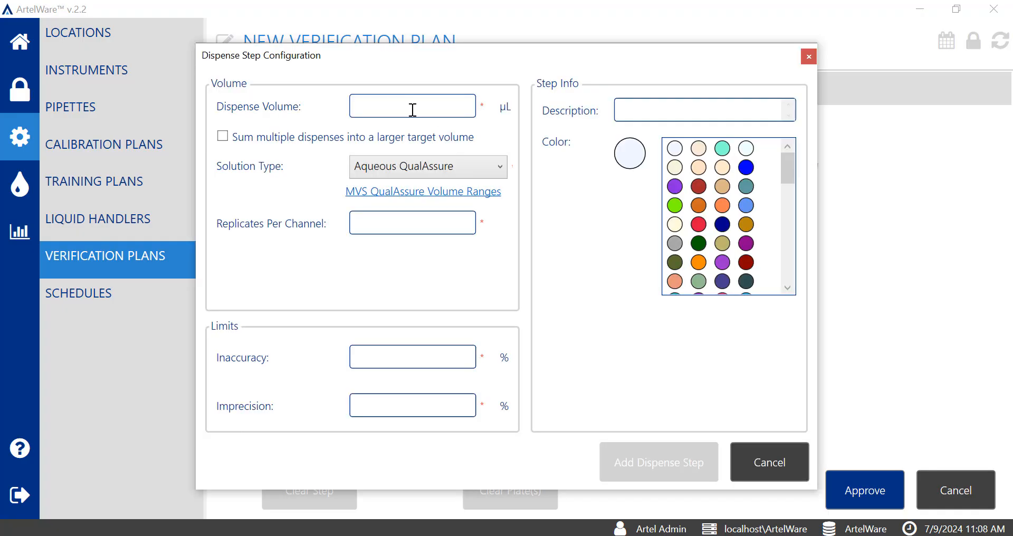
{"action": "left_click", "coordinate": [460, 112]}
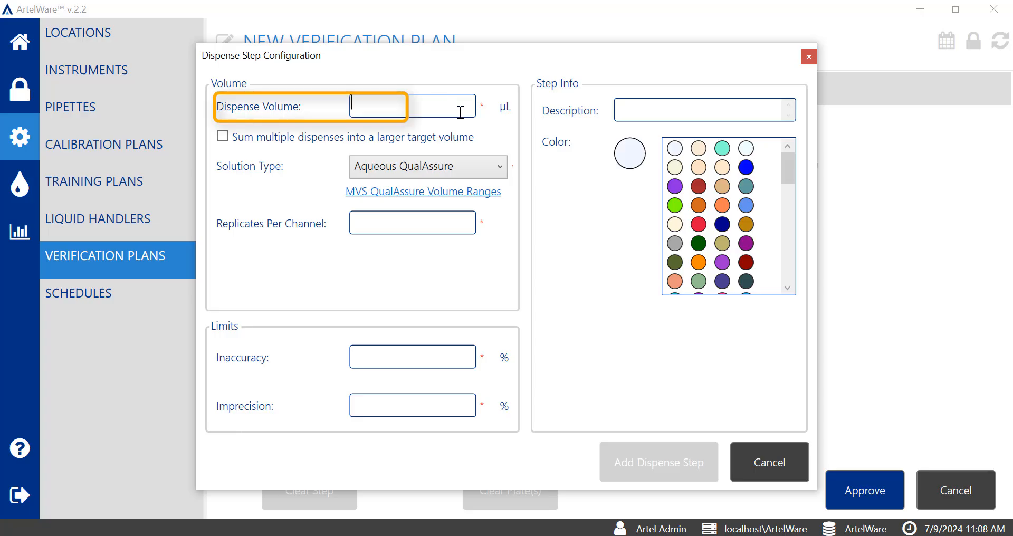
{"action": "type", "text": "20"}
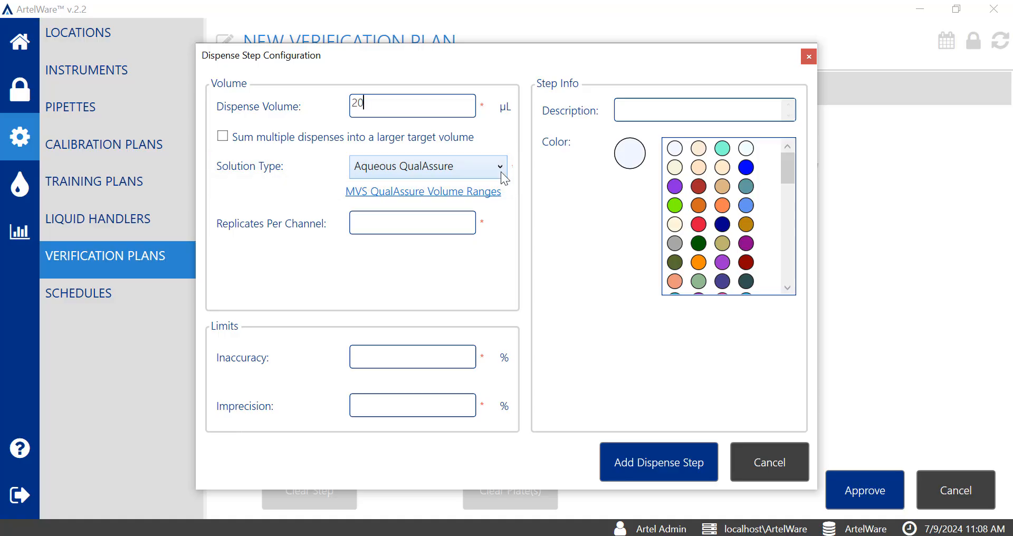
{"action": "left_click", "coordinate": [445, 226]}
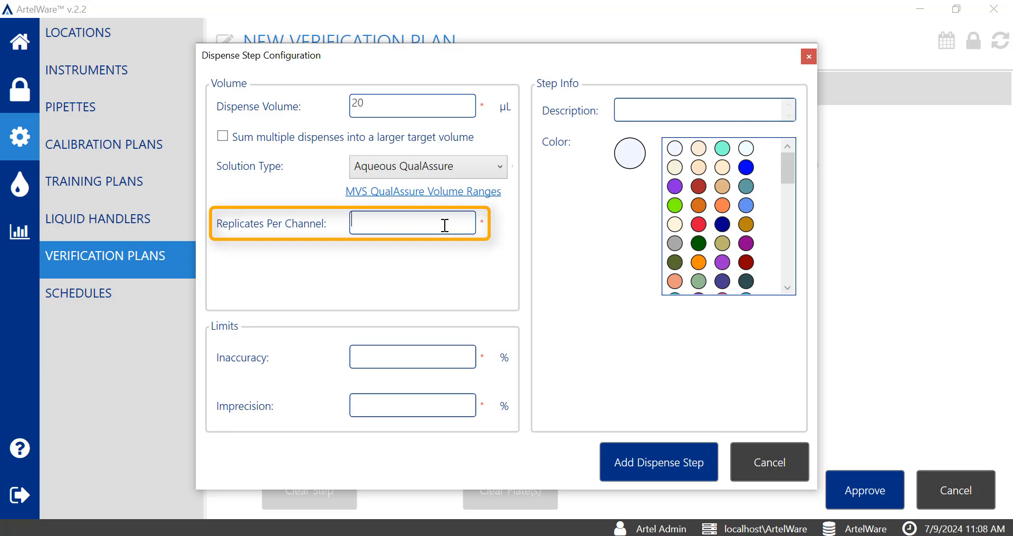
{"action": "type", "text": "6"}
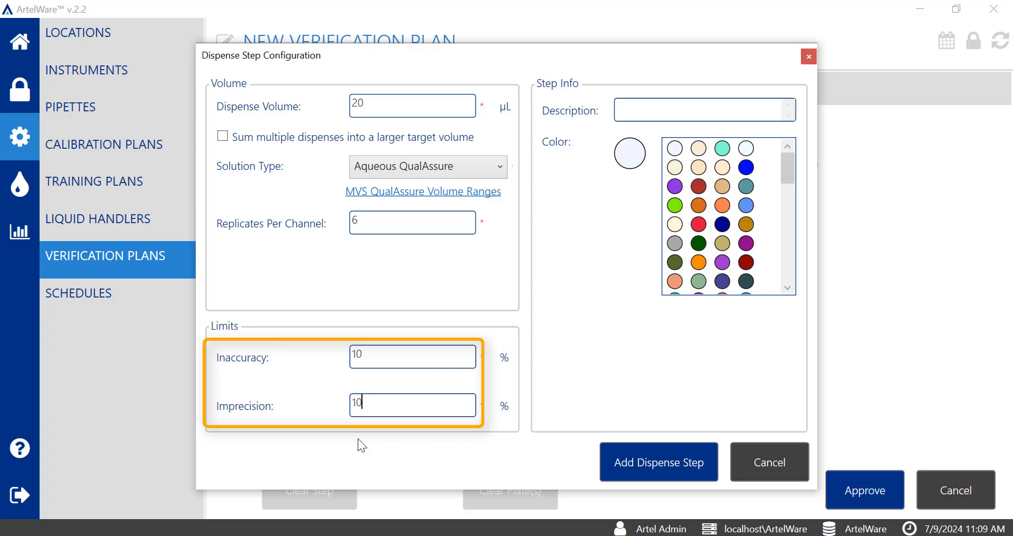
- Add the 20 µL dispense step in bright green and place its six replicates in plate columns 1 to 6
{"action": "left_click", "coordinate": [683, 206]}
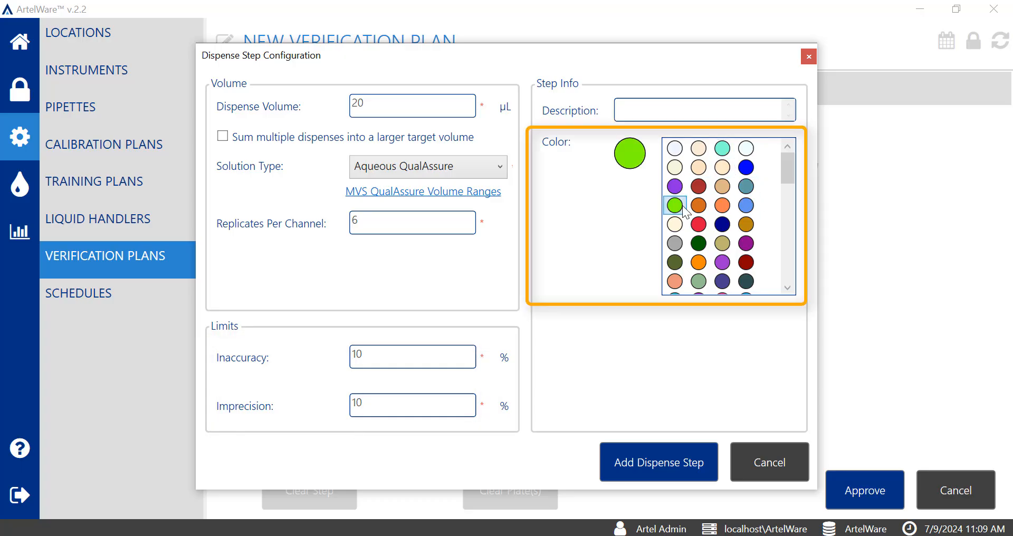
{"action": "left_click", "coordinate": [713, 463]}
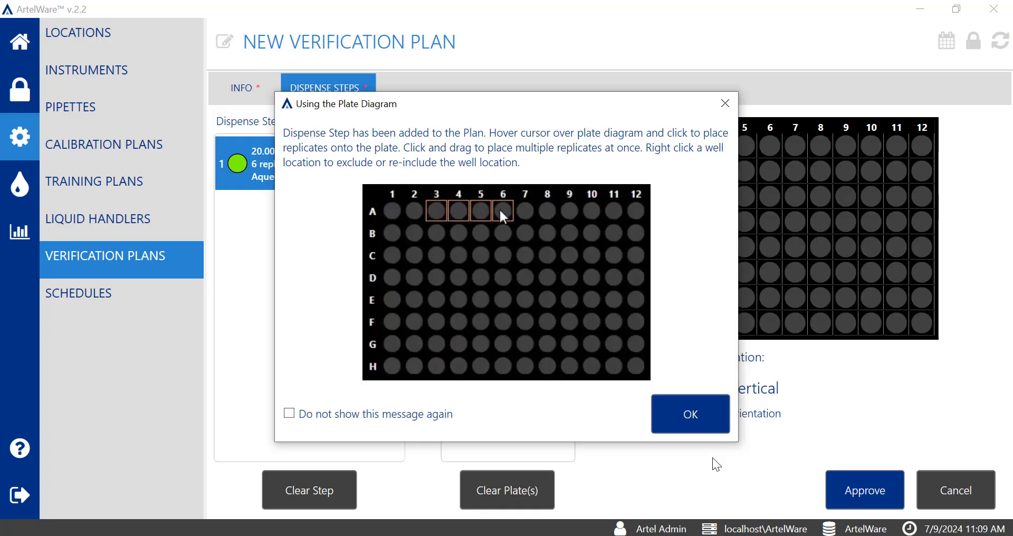
{"action": "left_click", "coordinate": [714, 417]}
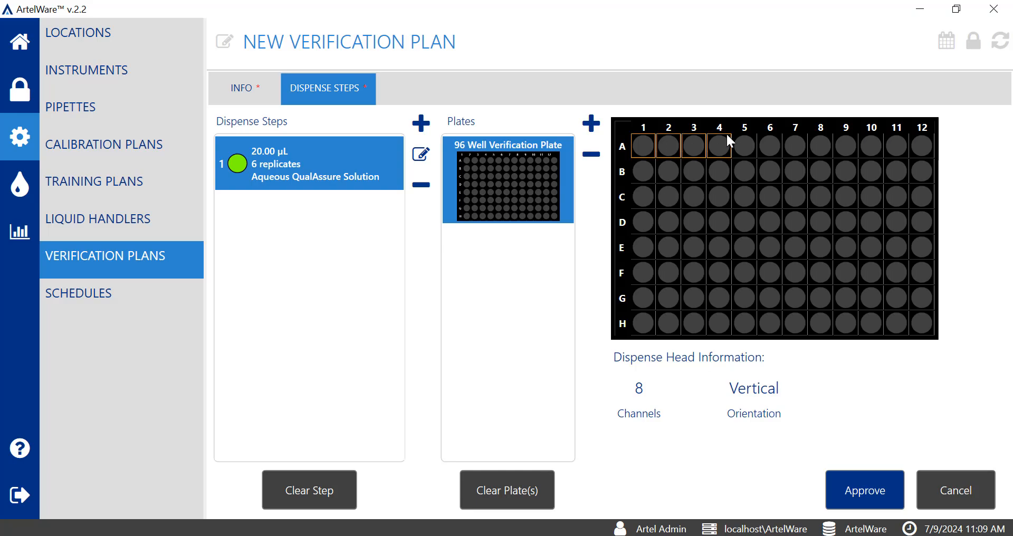
{"action": "left_click_drag", "start_coordinate": [728, 136], "coordinate": [769, 139]}
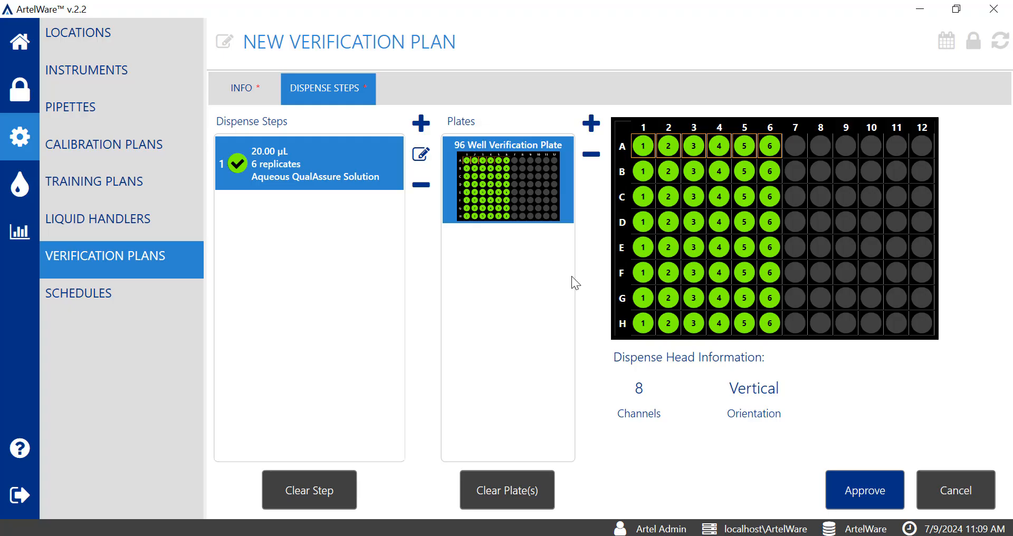
- Set up a second dispense step with a 100 µL volume, 6 replicates per channel, and 8% inaccuracy and imprecision limits
{"action": "left_click", "coordinate": [422, 124]}
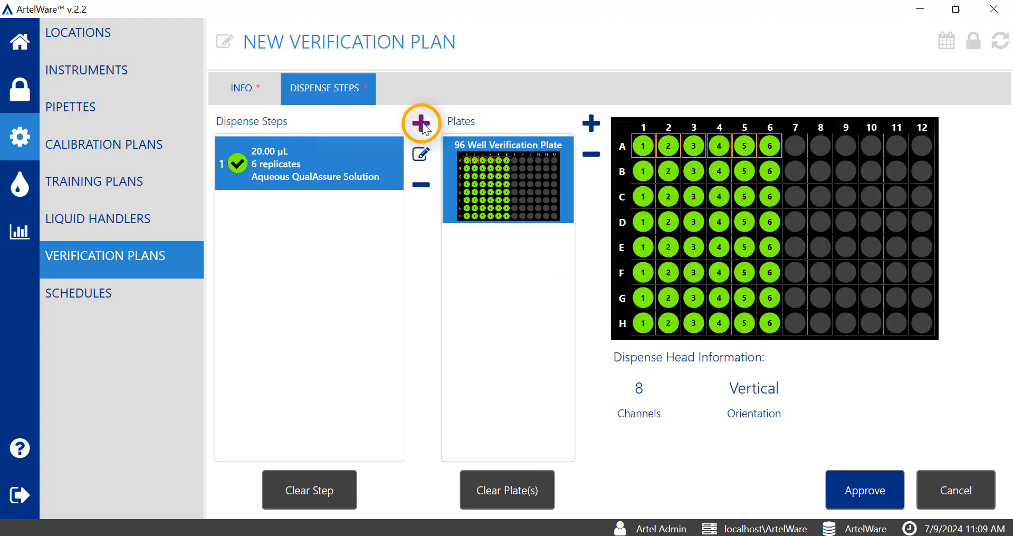
{"action": "type", "text": "100"}
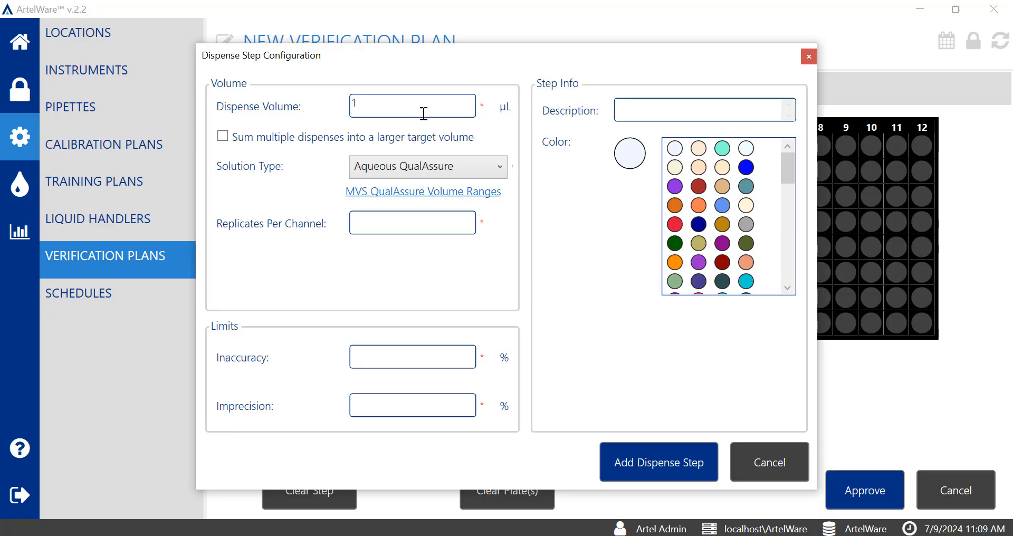
{"action": "left_click", "coordinate": [413, 224]}
{"action": "type", "text": "6"}
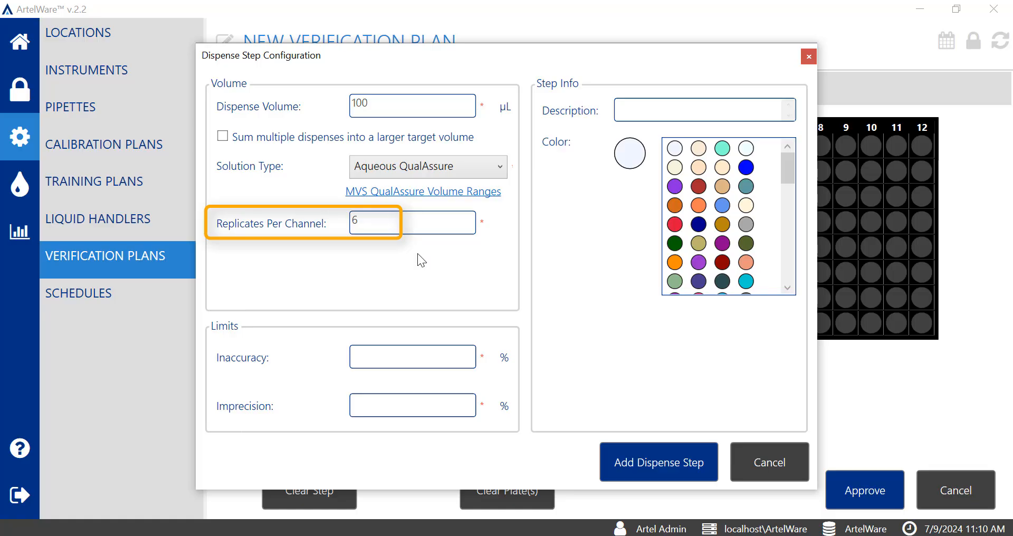
{"action": "left_click", "coordinate": [416, 350]}
{"action": "type", "text": "8"}
{"action": "left_click", "coordinate": [407, 412]}
{"action": "type", "text": "8"}
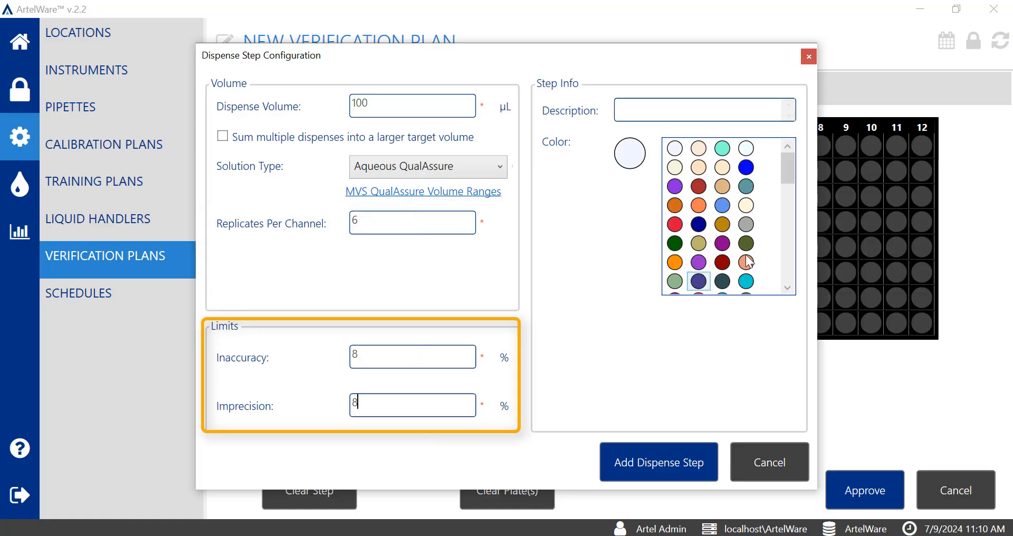
- Add the 100 µL dispense step in magenta and place its six replicates in plate columns 7 to 12
{"action": "scroll", "coordinate": [789, 224], "scroll_direction": "down", "scroll_amount": 3}
{"action": "left_click", "coordinate": [676, 232]}
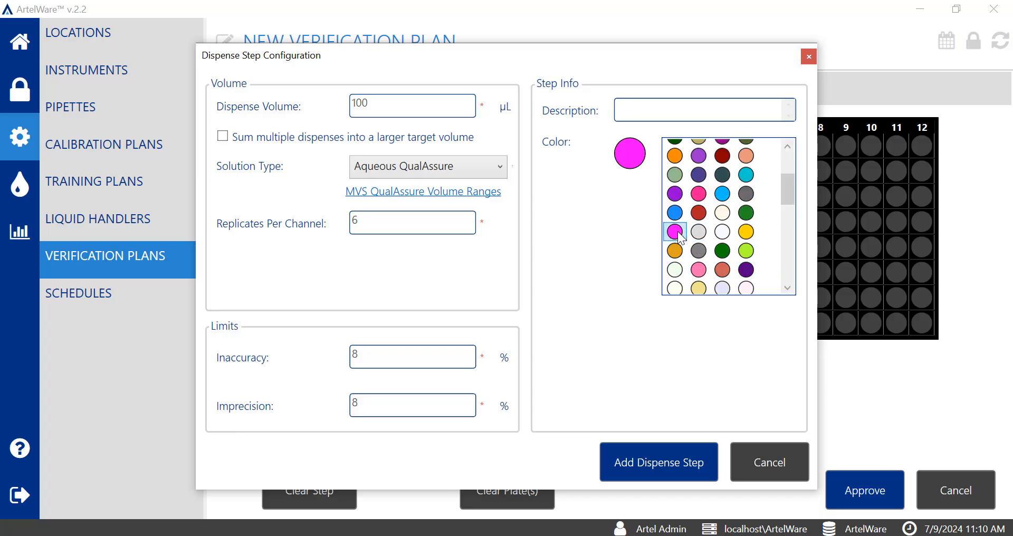
{"action": "left_click", "coordinate": [714, 449]}
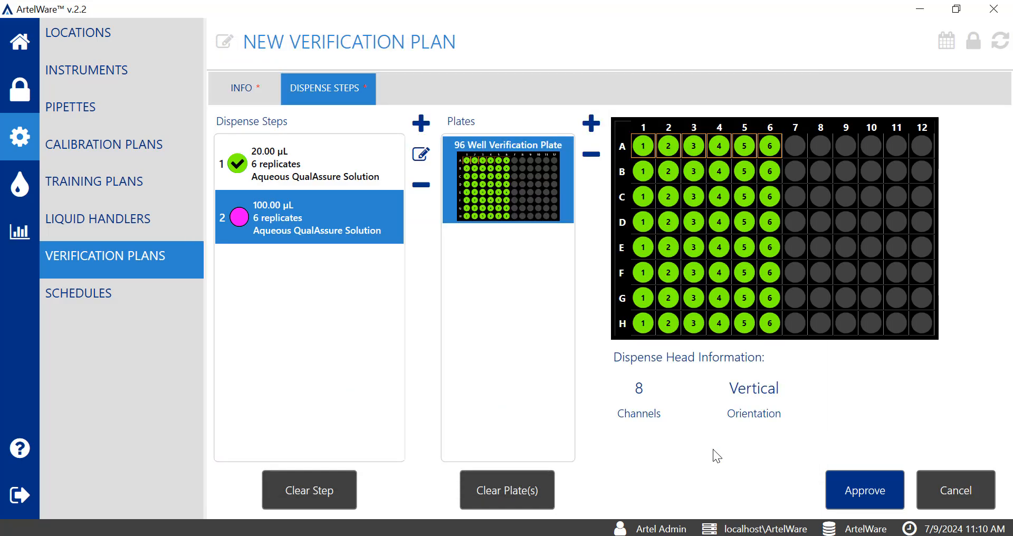
{"action": "left_click", "coordinate": [892, 145]}
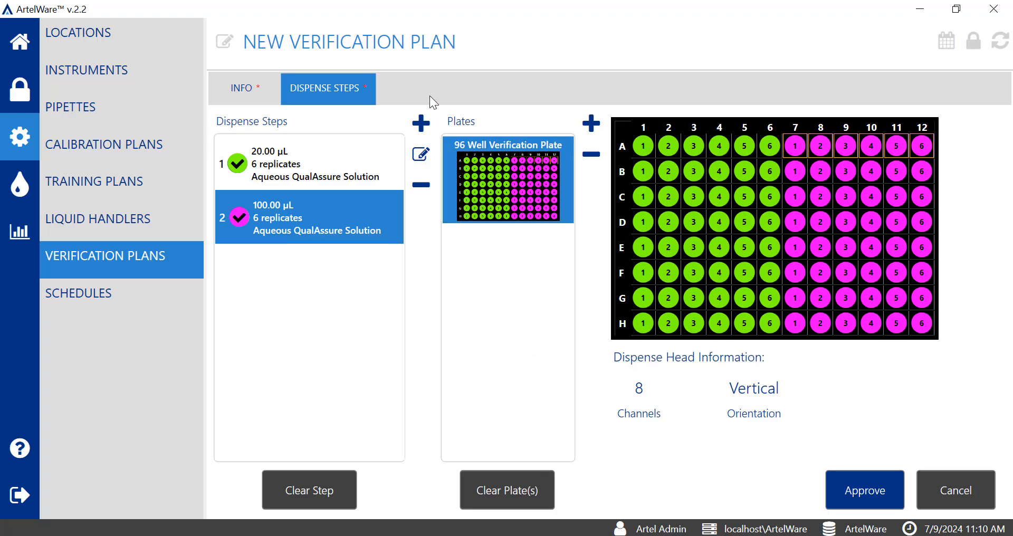
- Set up a third dispense step with a 200 µL volume, 6 replicates per channel, and 6% inaccuracy and imprecision limits
{"action": "left_click", "coordinate": [421, 124]}
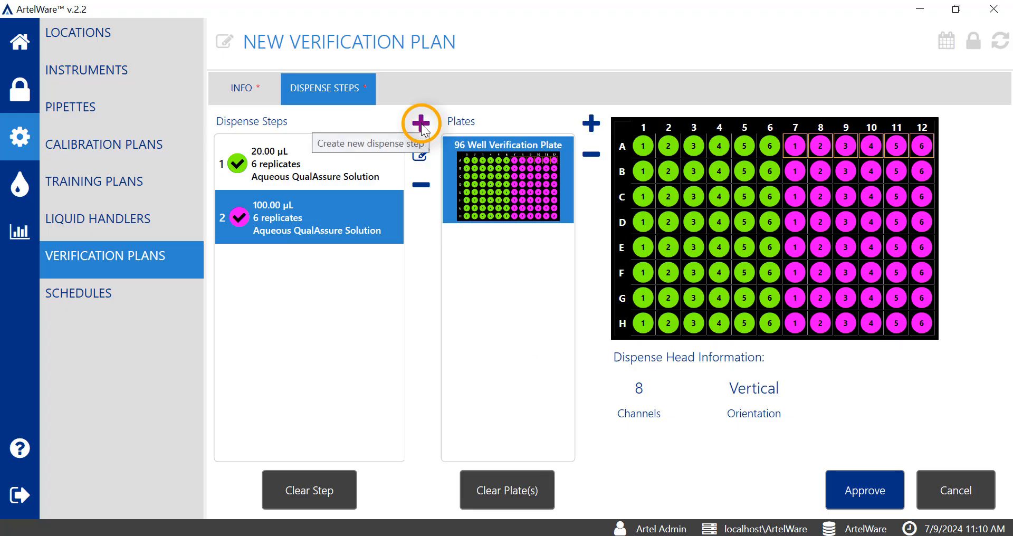
{"action": "left_click", "coordinate": [422, 125]}
{"action": "left_click", "coordinate": [417, 106]}
{"action": "type", "text": "200"}
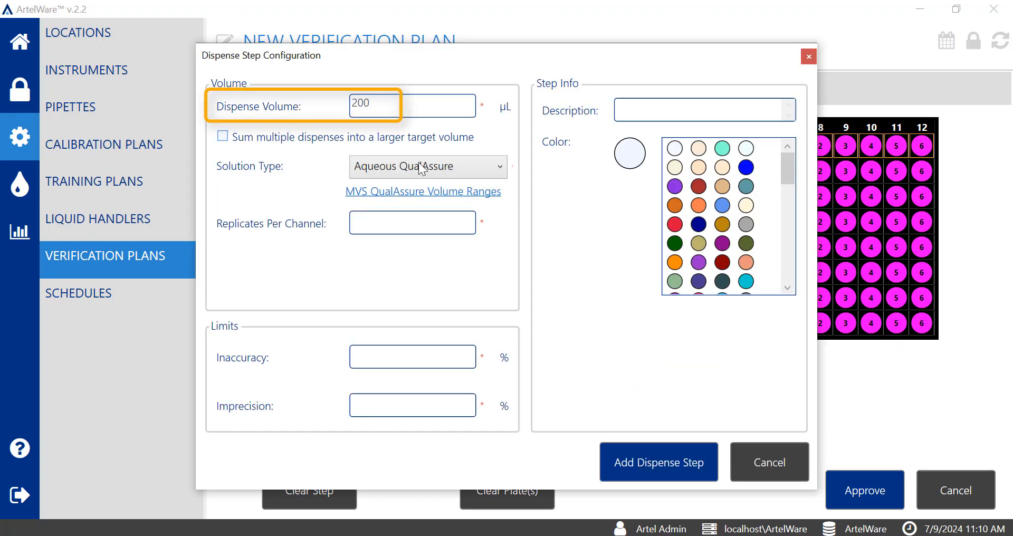
{"action": "left_click", "coordinate": [413, 226]}
{"action": "type", "text": "6"}
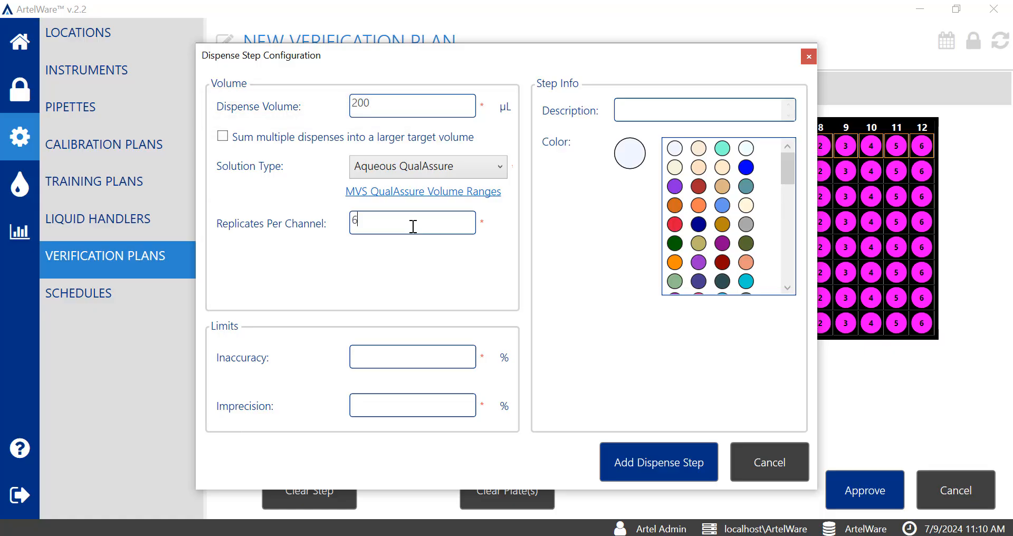
{"action": "left_click", "coordinate": [413, 357]}
{"action": "type", "text": "6"}
{"action": "left_click", "coordinate": [401, 409]}
{"action": "type", "text": "6"}
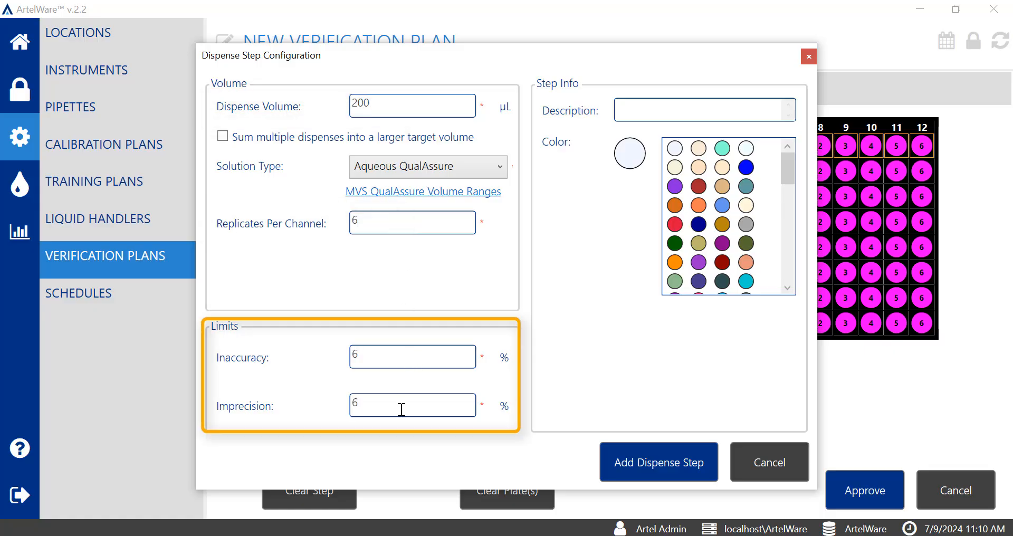
- Add the 200 µL dispense step in white and place its six replicates in columns 1 to 6 of the second plate
{"action": "scroll", "coordinate": [721, 287], "scroll_direction": "down", "scroll_amount": 5}
{"action": "left_click", "coordinate": [723, 285]}
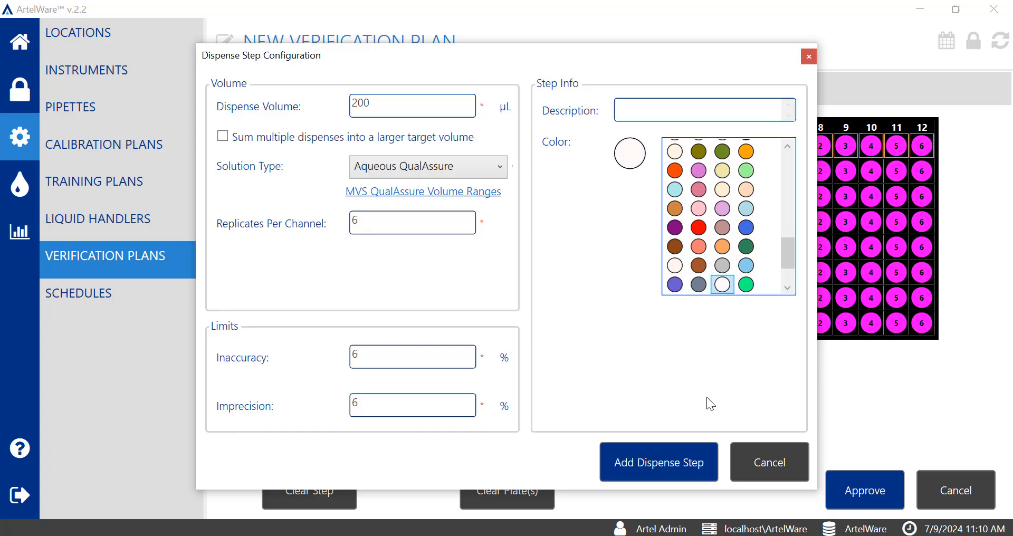
{"action": "left_click", "coordinate": [706, 445]}
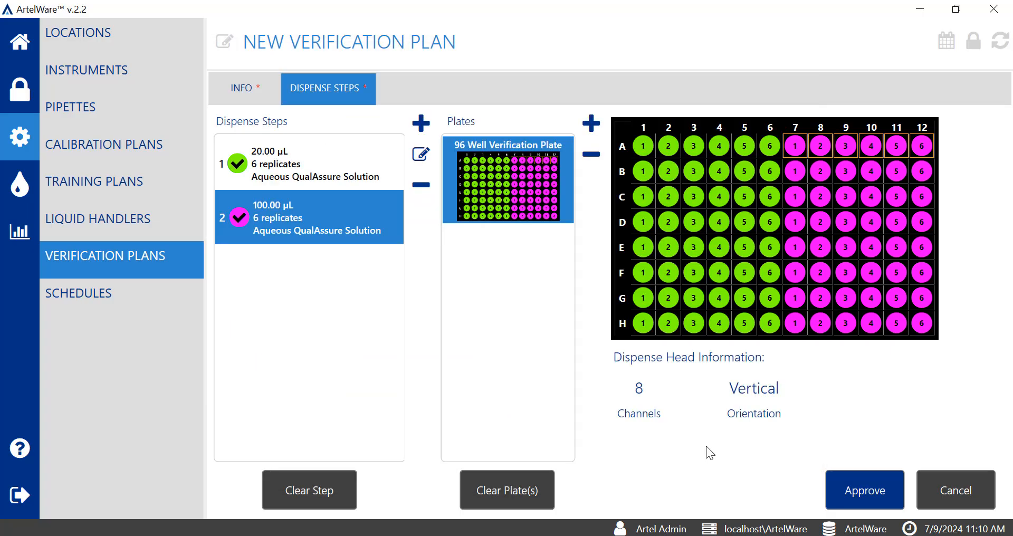
{"action": "left_click", "coordinate": [648, 150]}
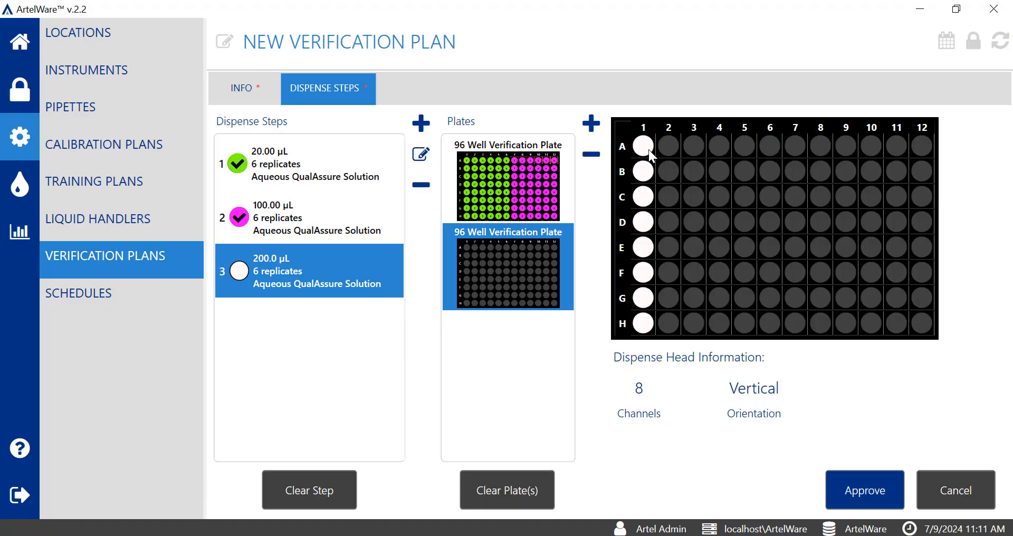
{"action": "left_click_drag", "start_coordinate": [648, 150], "coordinate": [687, 143]}
{"action": "left_click_drag", "start_coordinate": [756, 143], "coordinate": [764, 147]}
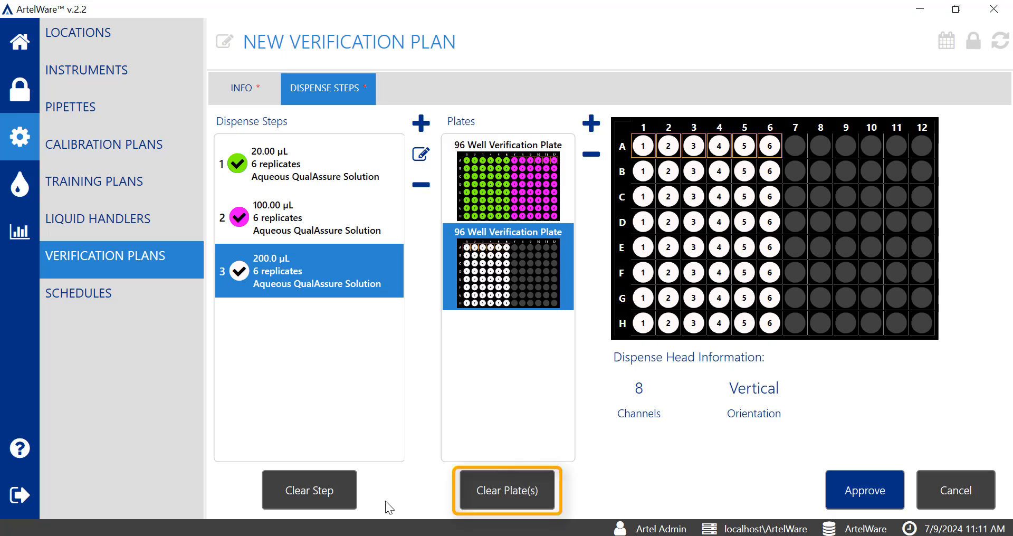
- Clear the dispense layouts from both 96-well verification plates
{"action": "left_click", "coordinate": [541, 481]}
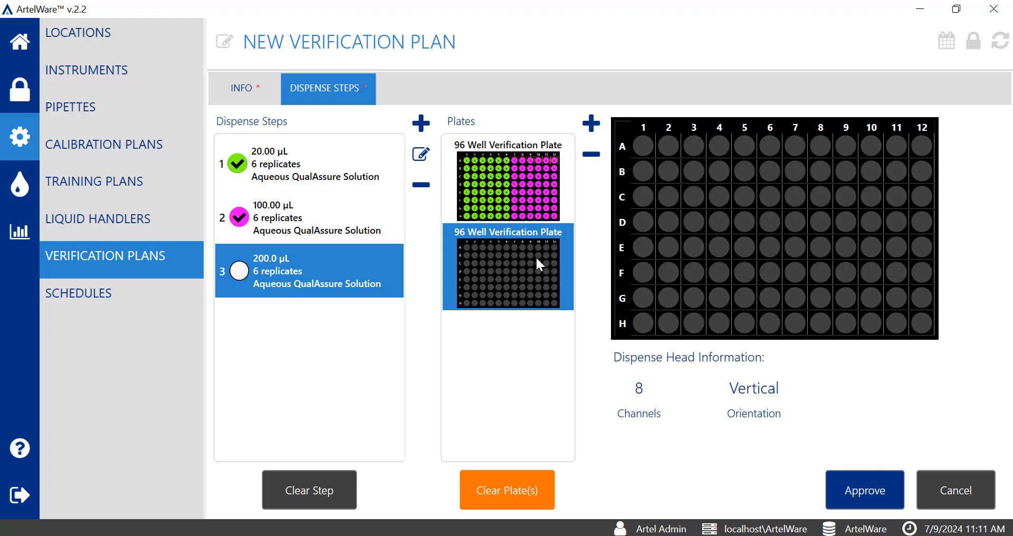
{"action": "left_click", "coordinate": [537, 206]}
{"action": "left_click", "coordinate": [529, 500]}
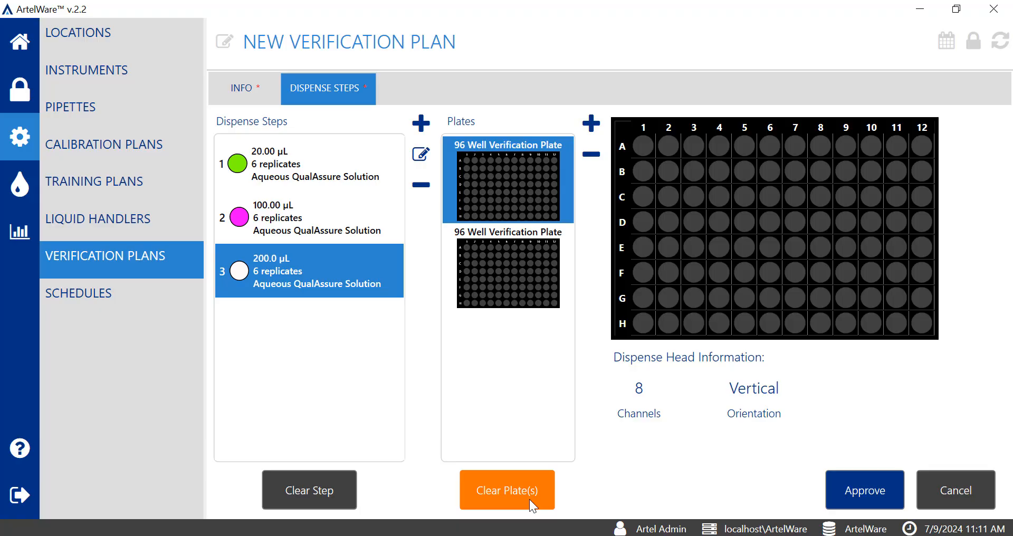
- Place the 20 µL replicates in columns 1 to 6 and the 100 µL replicates in columns 7 to 12 of the first plate
{"action": "left_click", "coordinate": [347, 163]}
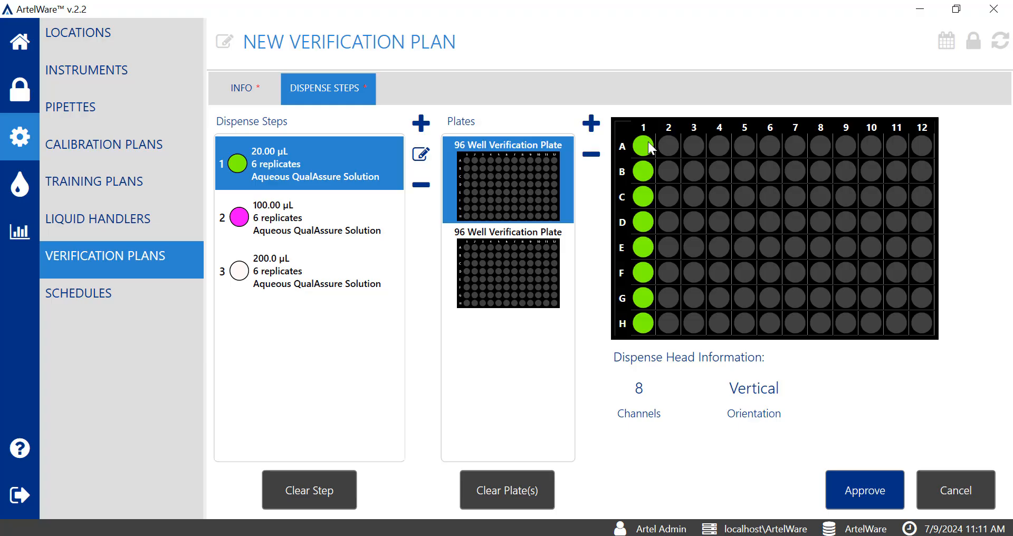
{"action": "left_click_drag", "start_coordinate": [648, 141], "coordinate": [771, 161]}
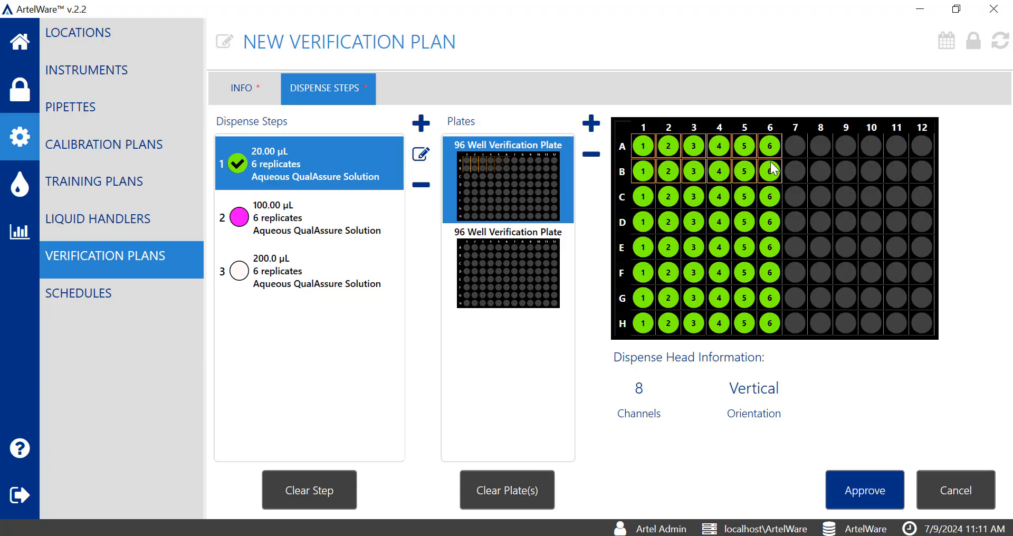
{"action": "left_click", "coordinate": [365, 231]}
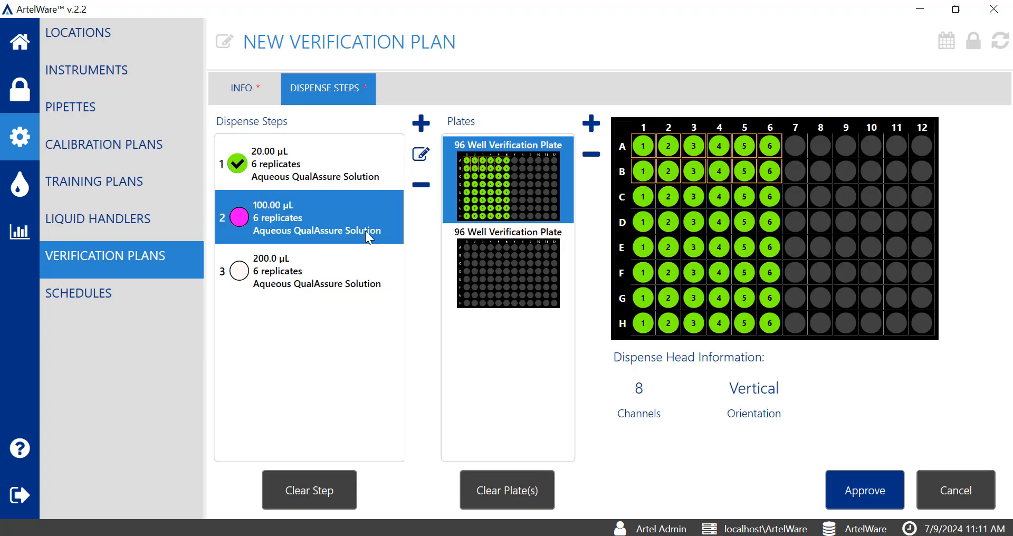
{"action": "left_click_drag", "start_coordinate": [798, 144], "coordinate": [918, 151]}
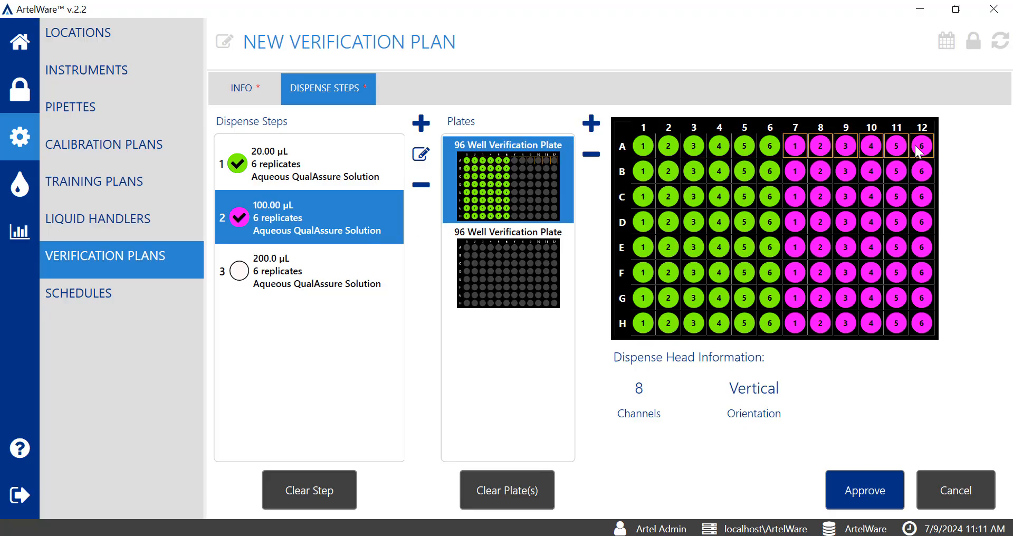
- Place the six 200 µL replicates in columns 1 to 6 of the second plate
{"action": "left_click", "coordinate": [500, 285]}
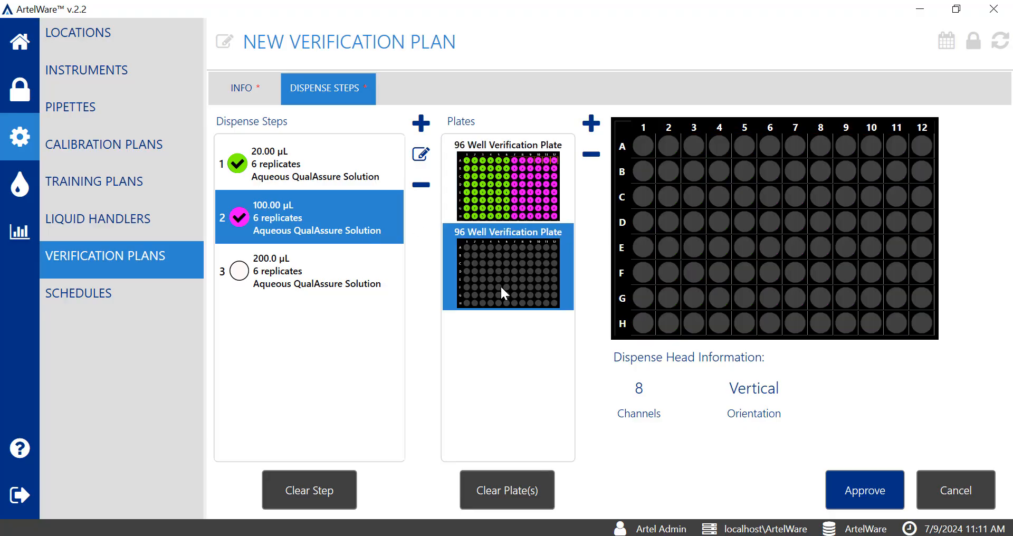
{"action": "left_click", "coordinate": [325, 293]}
{"action": "left_click_drag", "start_coordinate": [648, 144], "coordinate": [759, 140]}
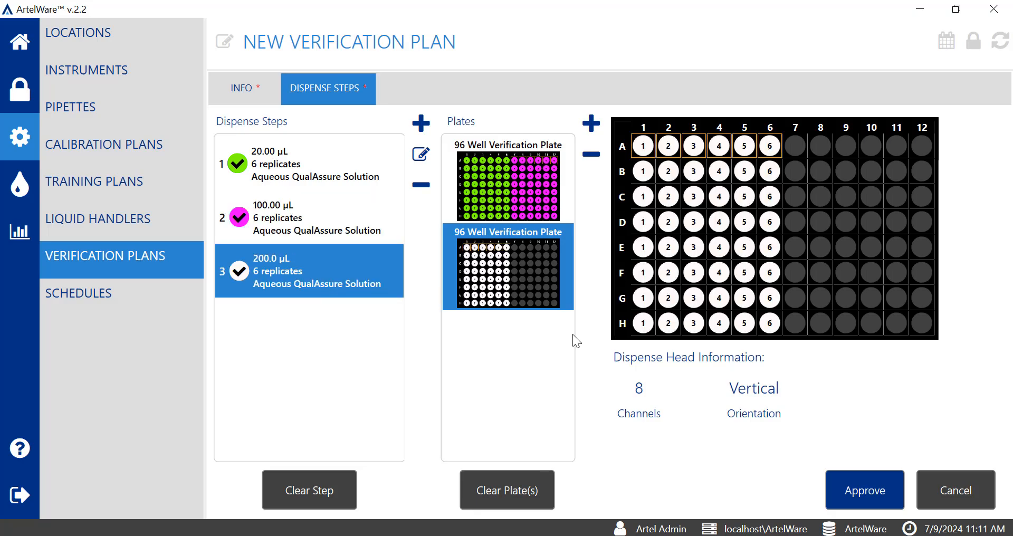
- Clear only the 20 µL step from its plate and place its six replicates back in columns 1 to 6
{"action": "left_click", "coordinate": [325, 233]}
{"action": "left_click", "coordinate": [337, 178]}
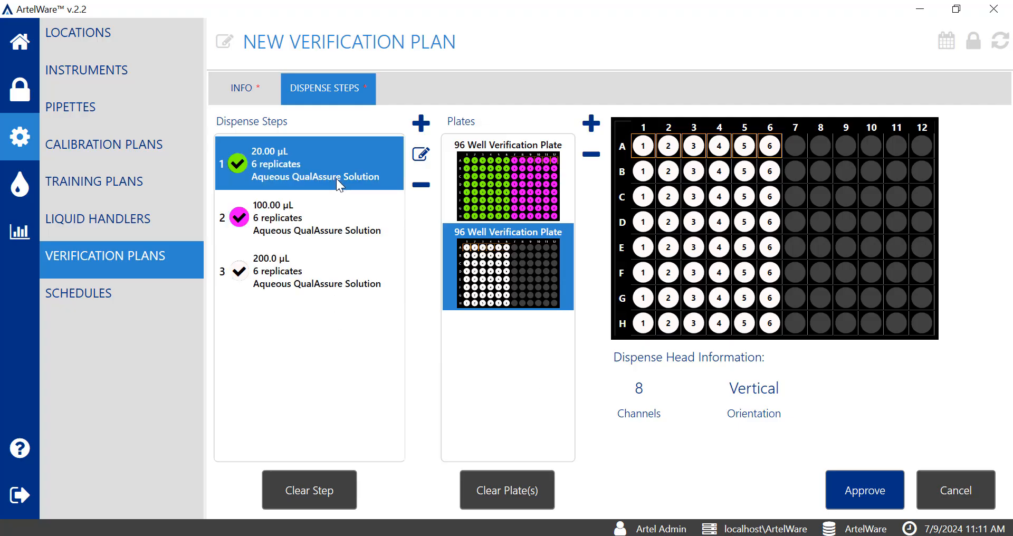
{"action": "left_click", "coordinate": [338, 478]}
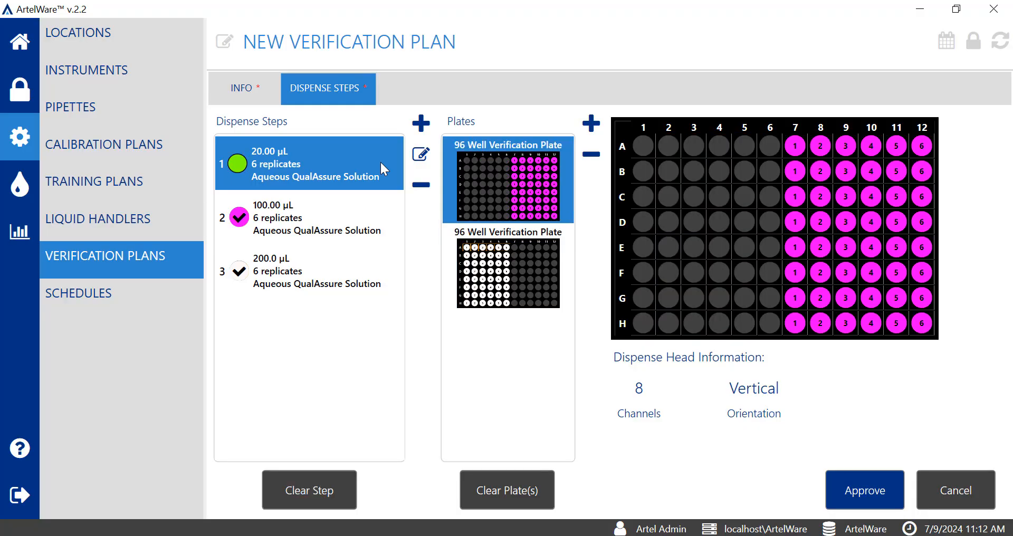
{"action": "left_click_drag", "start_coordinate": [634, 144], "coordinate": [759, 148]}
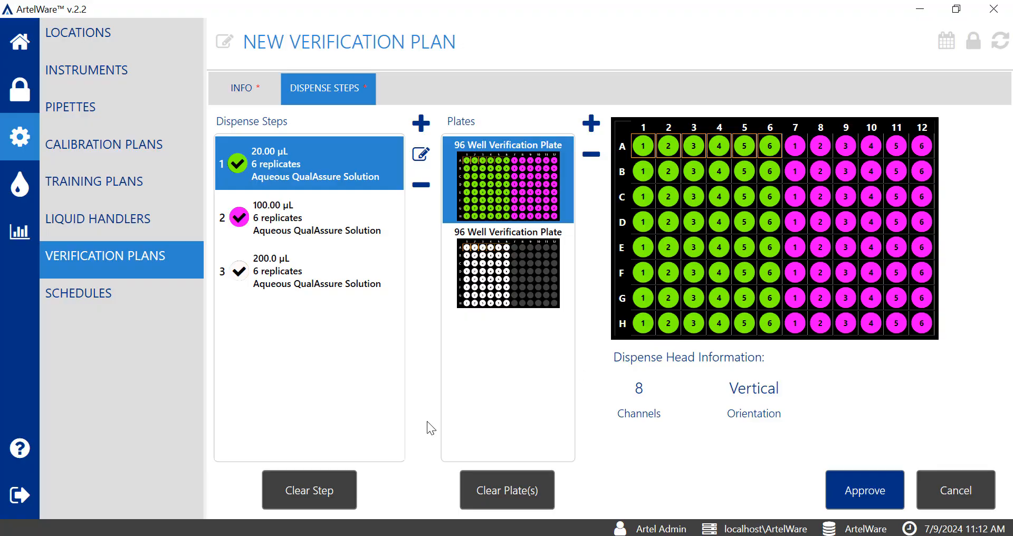
- Approve the new verification plan with the review comment "Verification plan approved"
{"action": "left_click", "coordinate": [885, 499]}
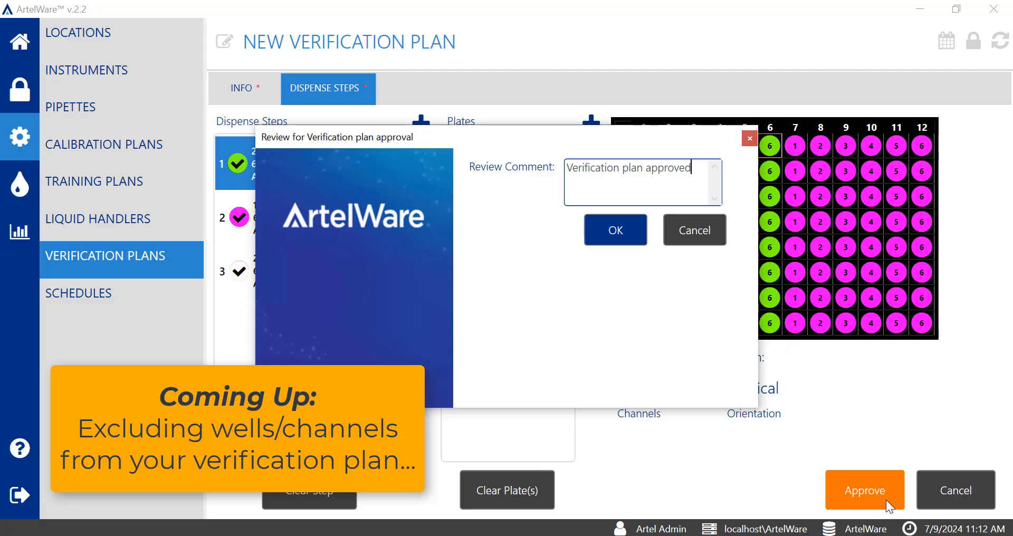
{"action": "left_click", "coordinate": [638, 240]}
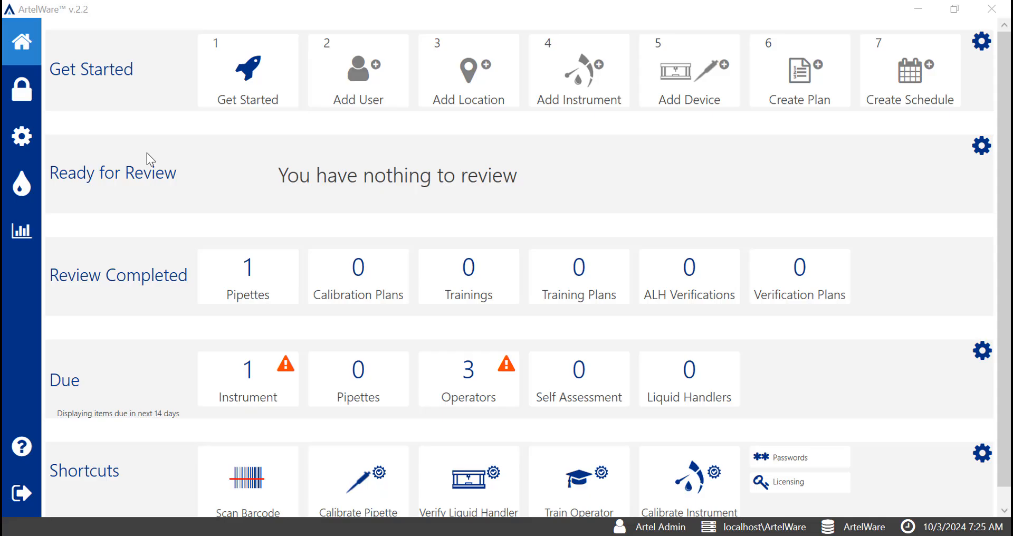
- Open the verification plan 200 uL variable_8ch for editing and show its dispense steps
{"action": "left_click", "coordinate": [35, 143]}
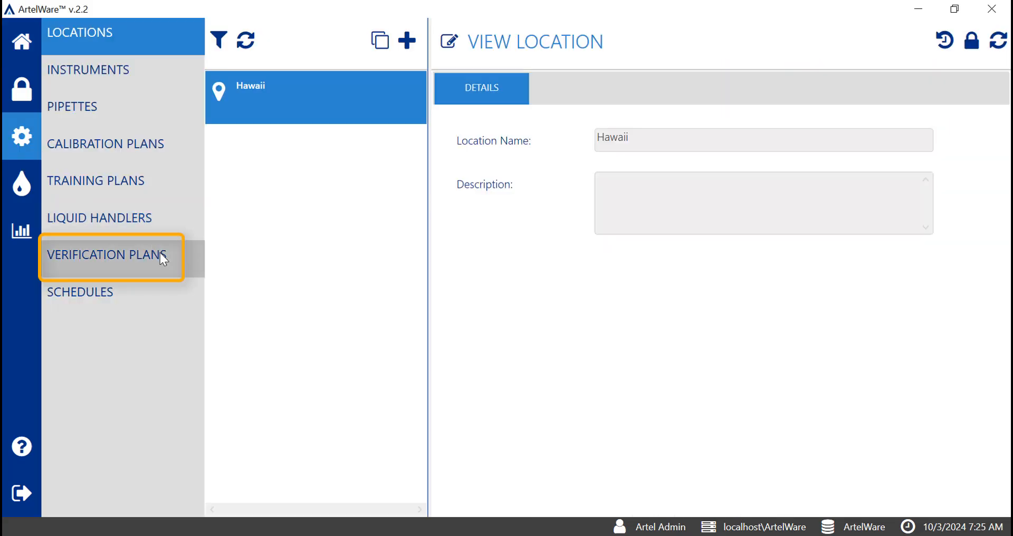
{"action": "left_click", "coordinate": [172, 262]}
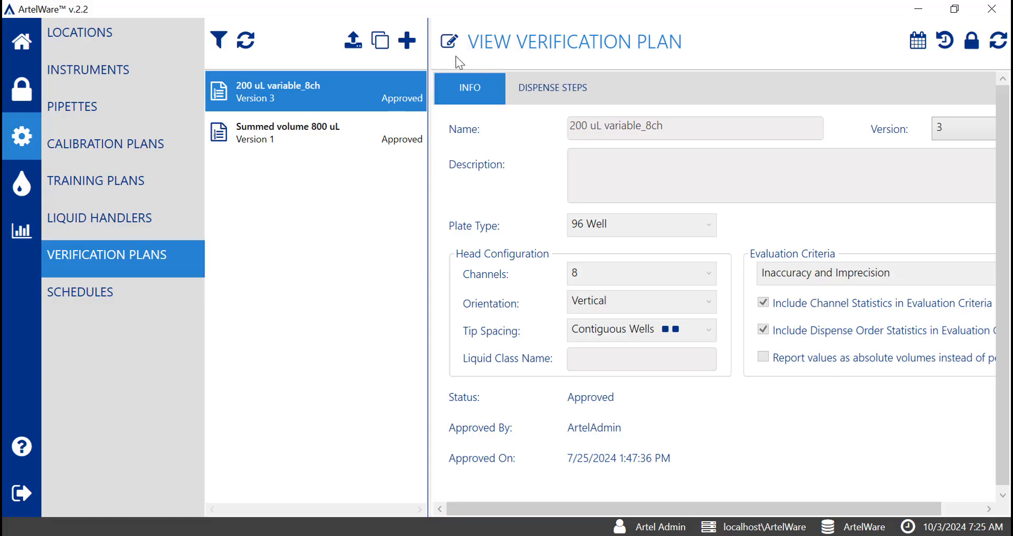
{"action": "left_click", "coordinate": [450, 43]}
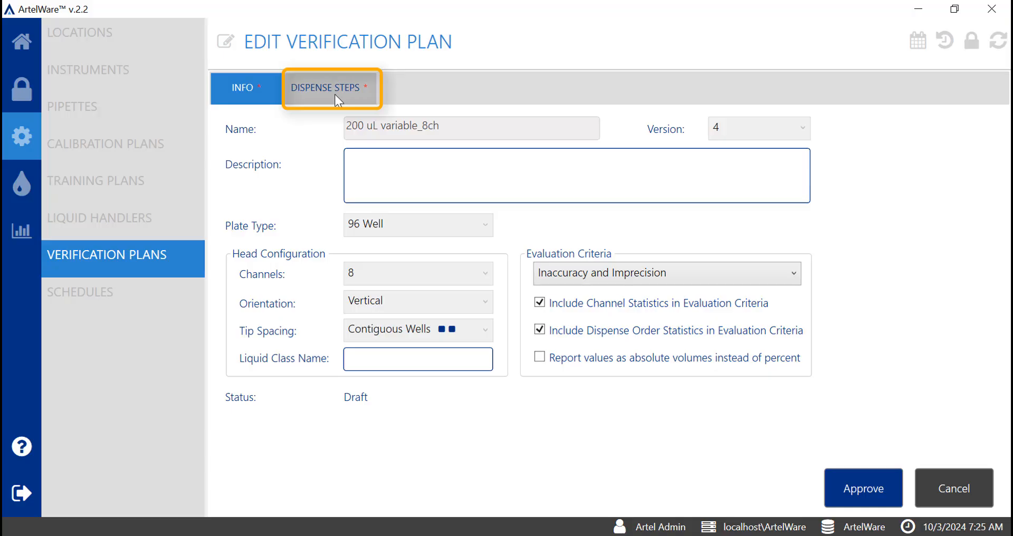
{"action": "left_click", "coordinate": [334, 94]}
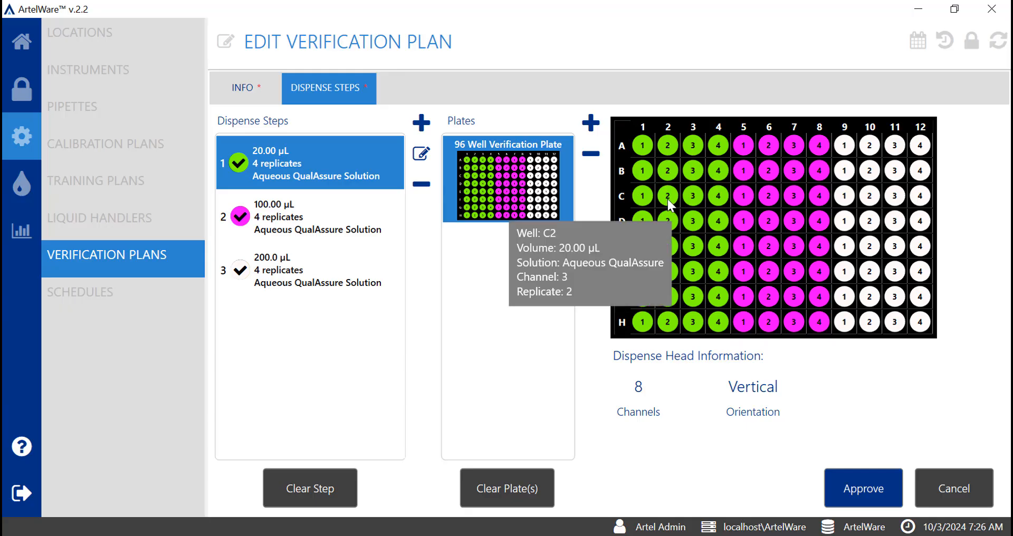
- Exclude channel 3 in plate row C from the plan and re-include the whole channel
{"action": "right_click", "coordinate": [668, 200]}
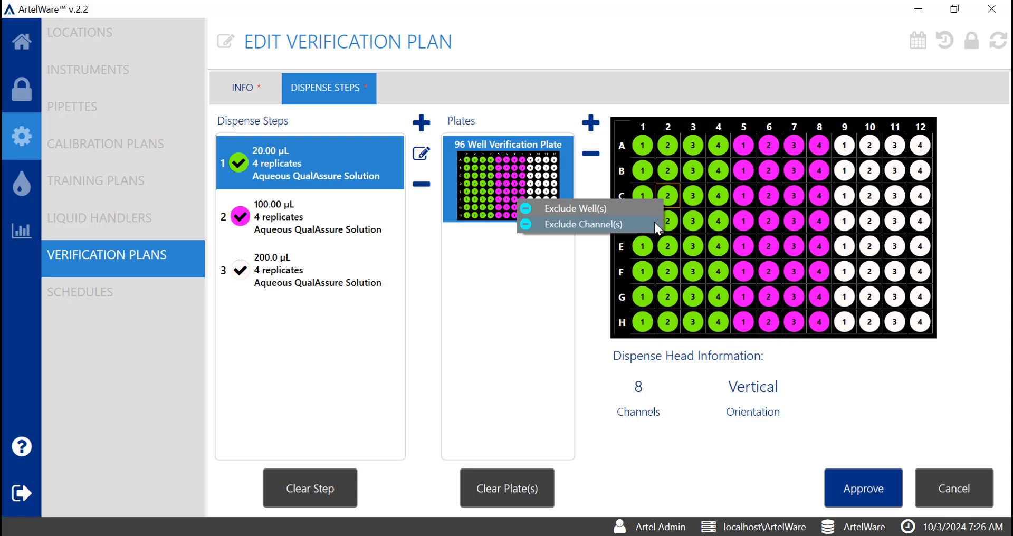
{"action": "left_click", "coordinate": [654, 221]}
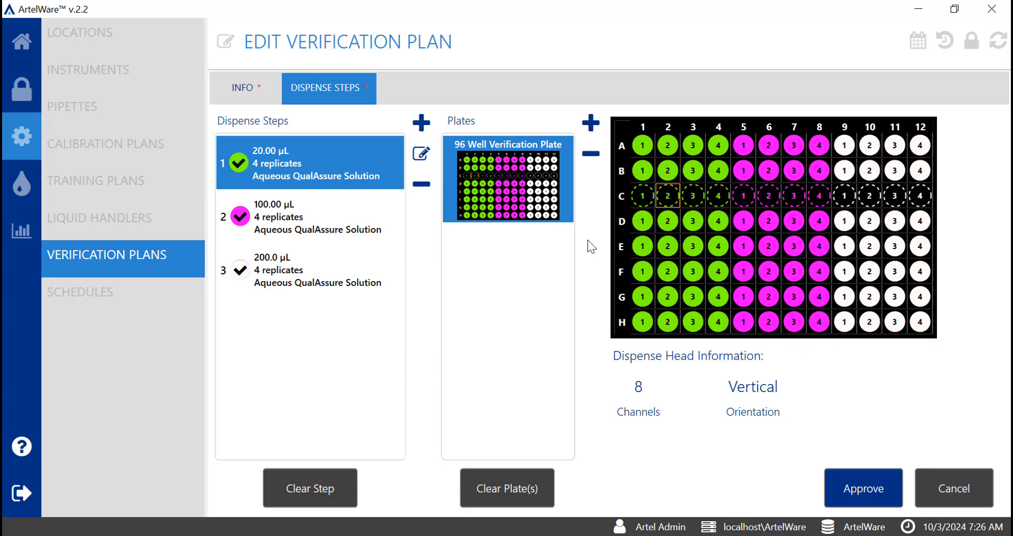
{"action": "mouse_move", "coordinate": [650, 194]}
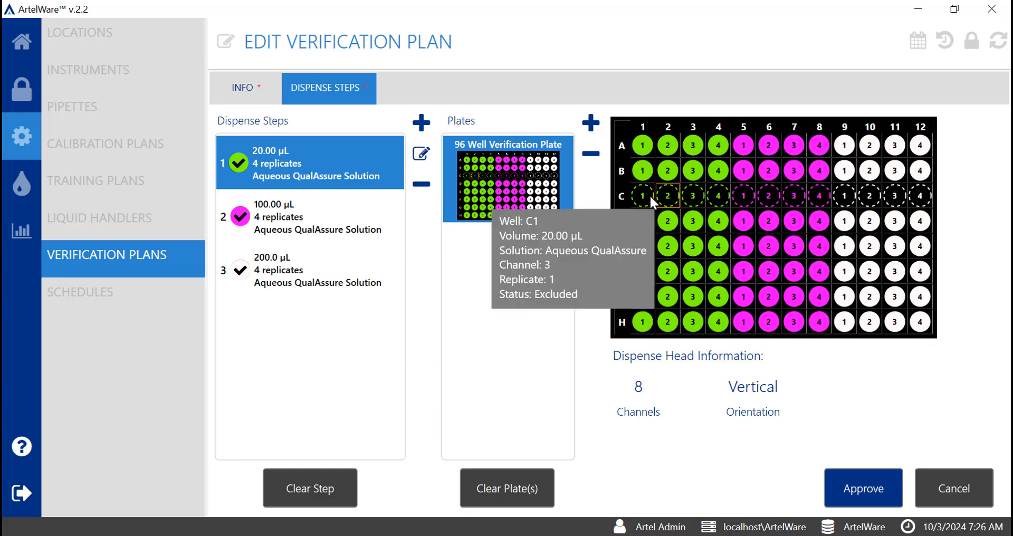
{"action": "right_click", "coordinate": [650, 195]}
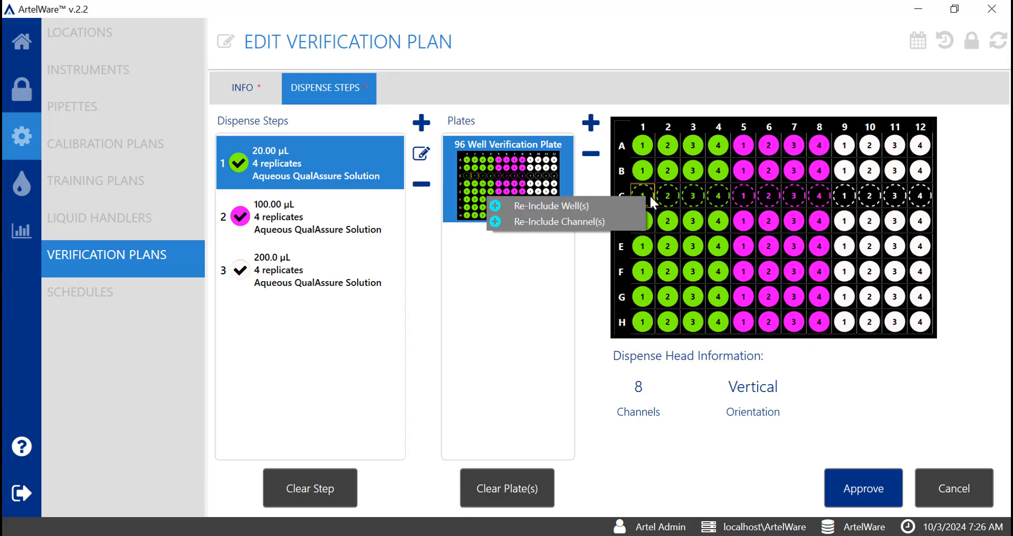
{"action": "left_click", "coordinate": [631, 220]}
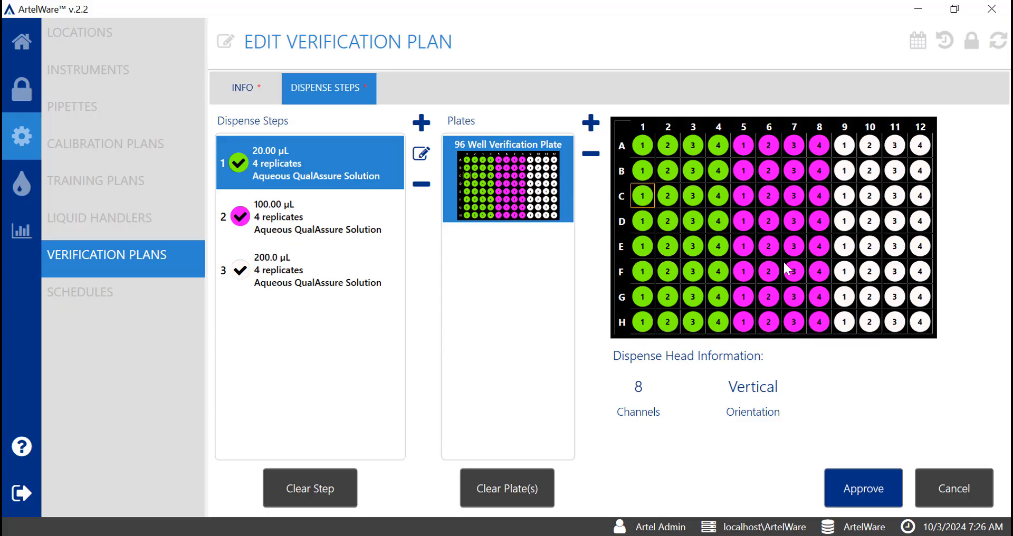
- Exclude the single well E8 of the 100 µL dispense step from the plan
{"action": "right_click", "coordinate": [822, 245]}
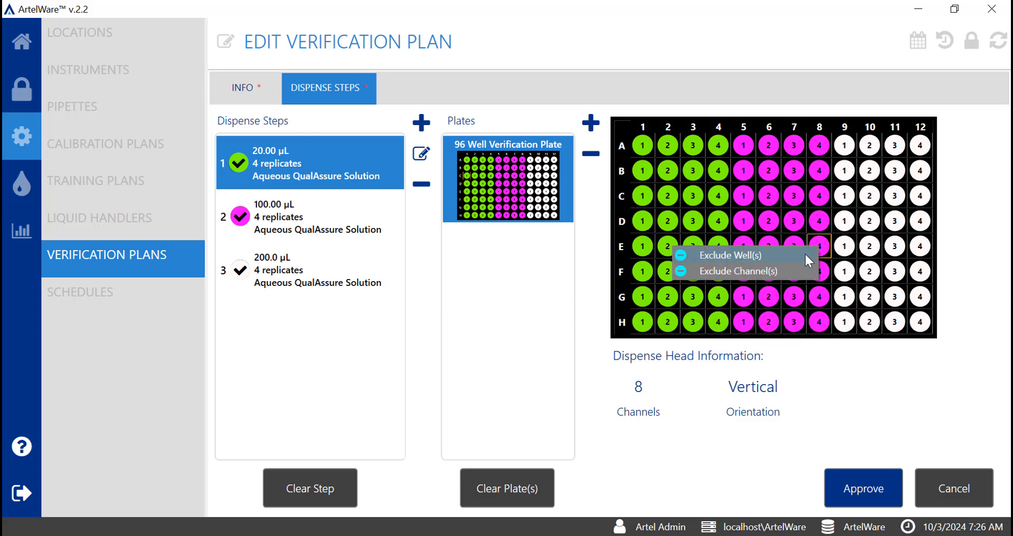
{"action": "left_click", "coordinate": [805, 254]}
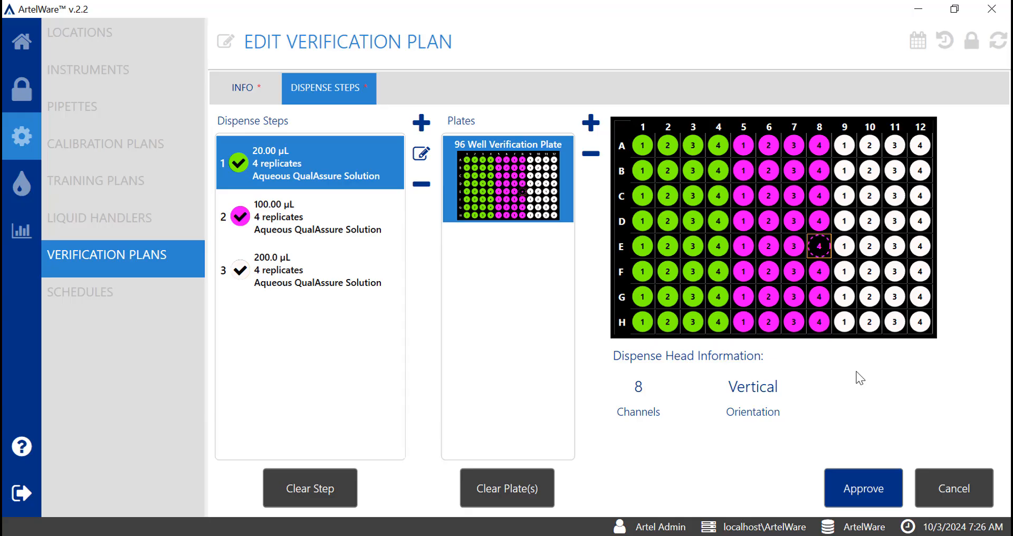
- Approve the edited plan by e-signature with the user name, the account password and the comment "Verification plan approved"
{"action": "left_click", "coordinate": [883, 478]}
{"action": "type", "text": "ArtelAdmin"}
{"action": "key", "text": "Tab"}
{"action": "type", "text": "**************"}
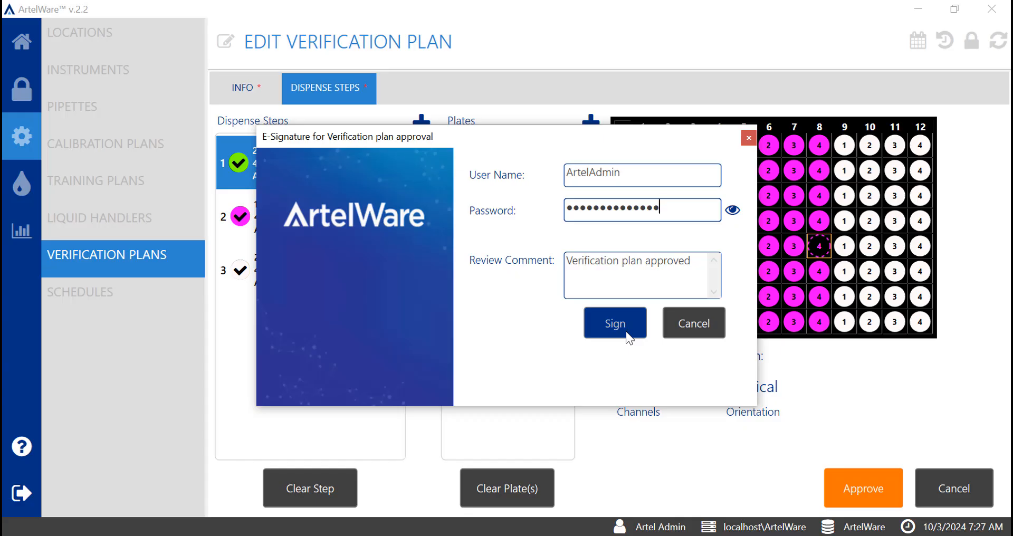
{"action": "left_click", "coordinate": [626, 333]}
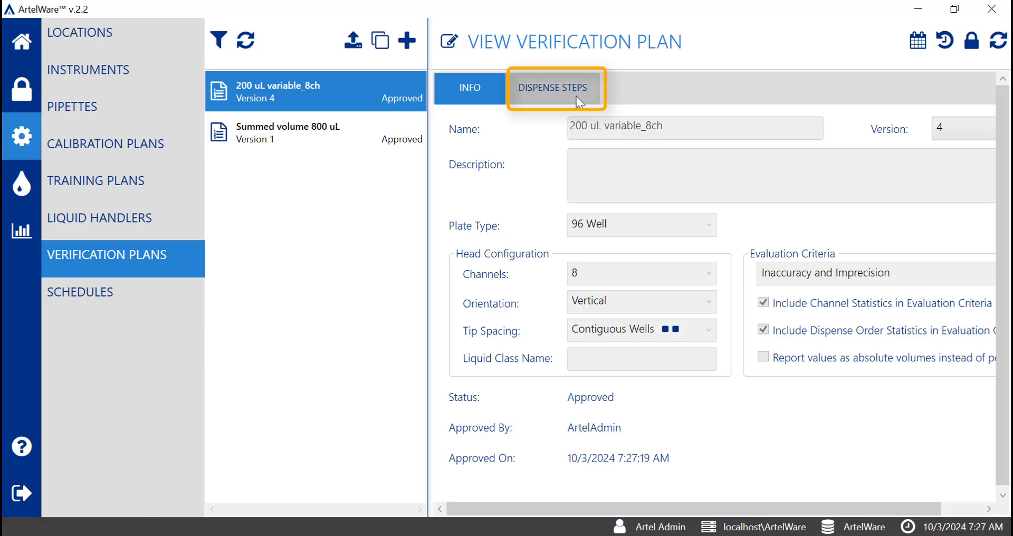
- Check the status of well E8 in the approved plan's dispense layout
{"action": "left_click", "coordinate": [577, 96]}
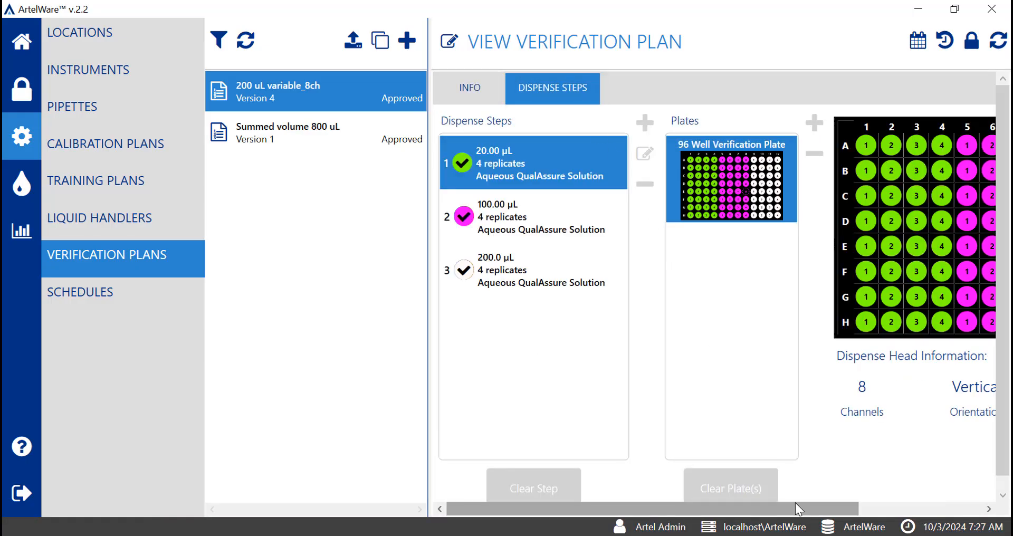
{"action": "left_click_drag", "start_coordinate": [796, 503], "coordinate": [954, 498]}
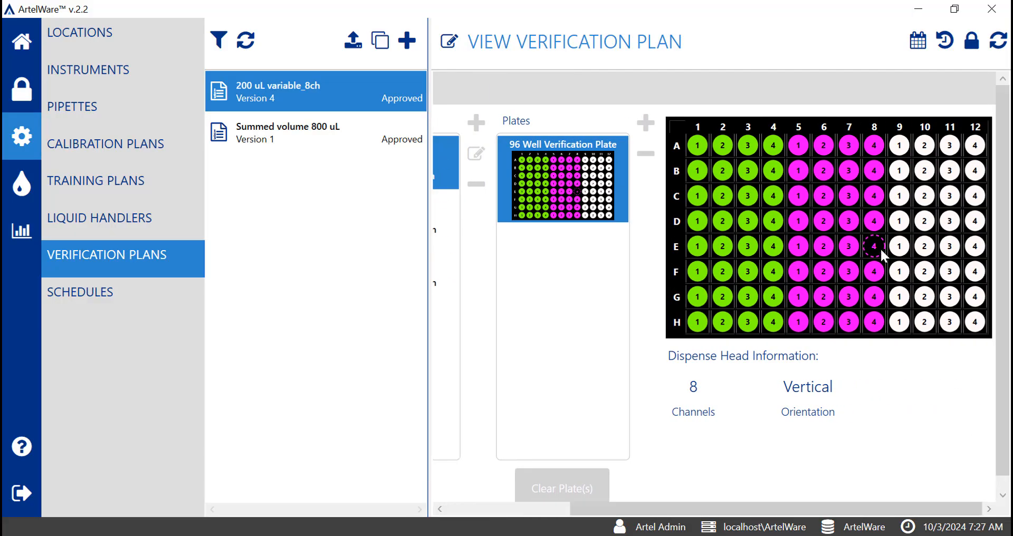
{"action": "mouse_move", "coordinate": [881, 248]}
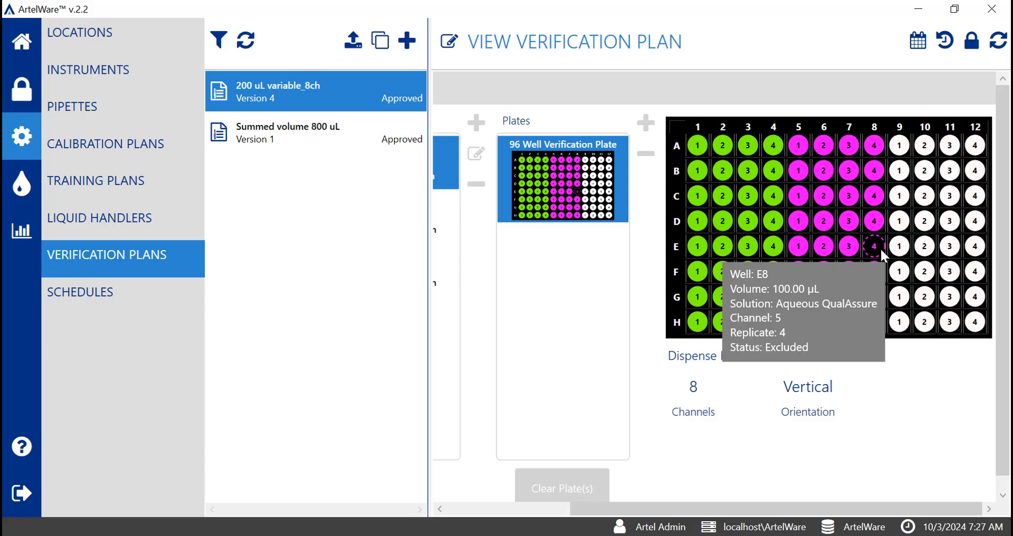
- Edit the 200 uL variable_8ch plan and re-include the excluded well E8 of the 100 µL dispense step
{"action": "left_click", "coordinate": [450, 47]}
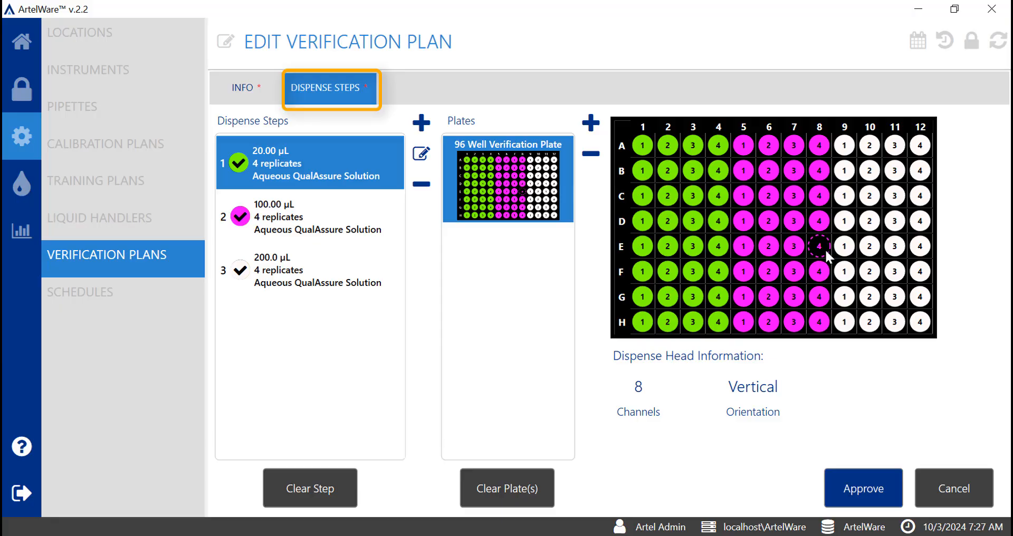
{"action": "mouse_move", "coordinate": [825, 249]}
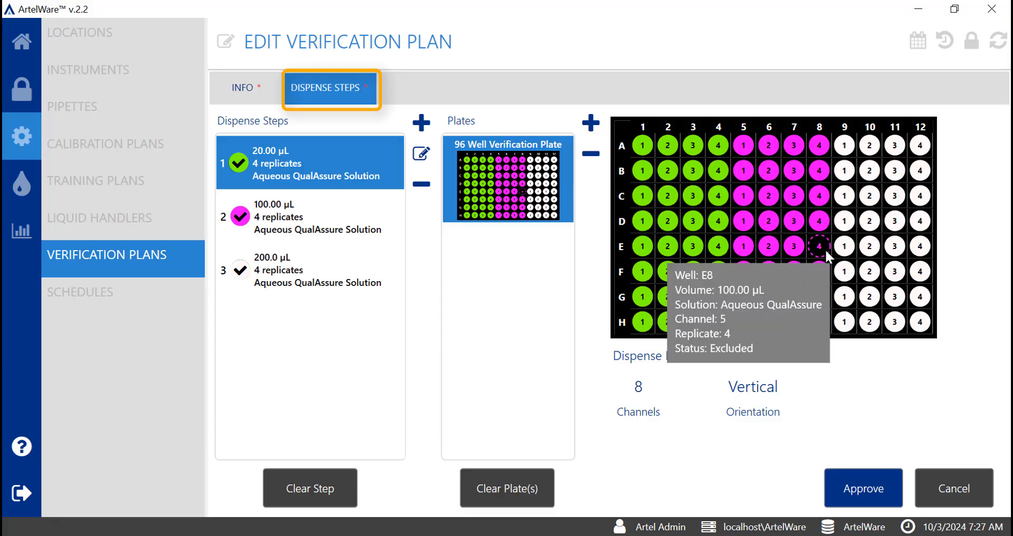
{"action": "right_click", "coordinate": [826, 248]}
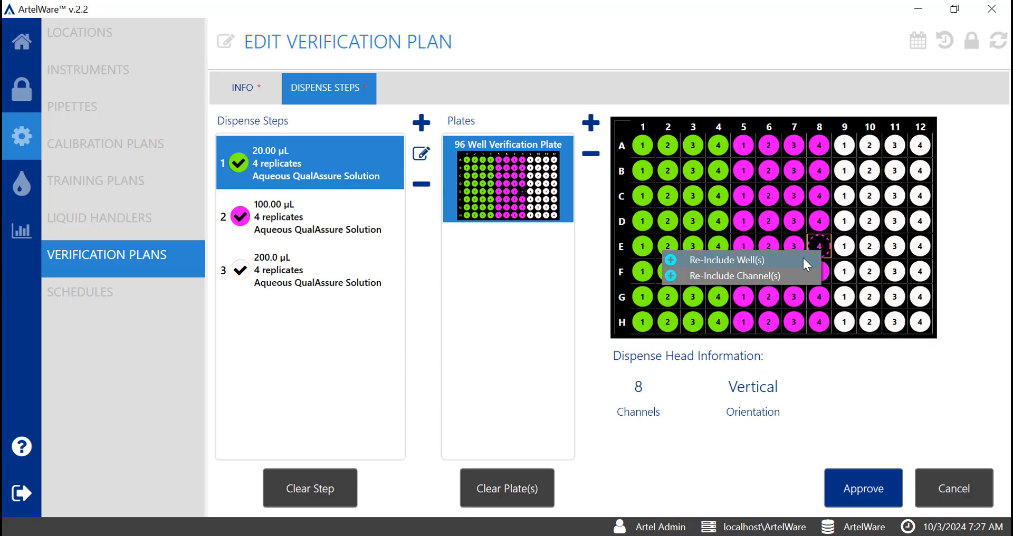
{"action": "left_click", "coordinate": [804, 259]}
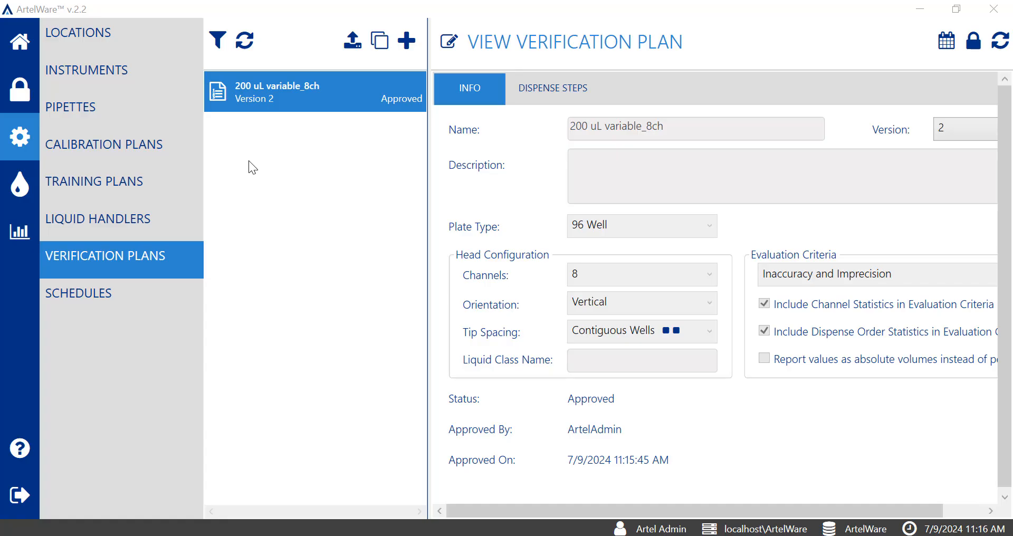
{"action": "left_click", "coordinate": [218, 42]}
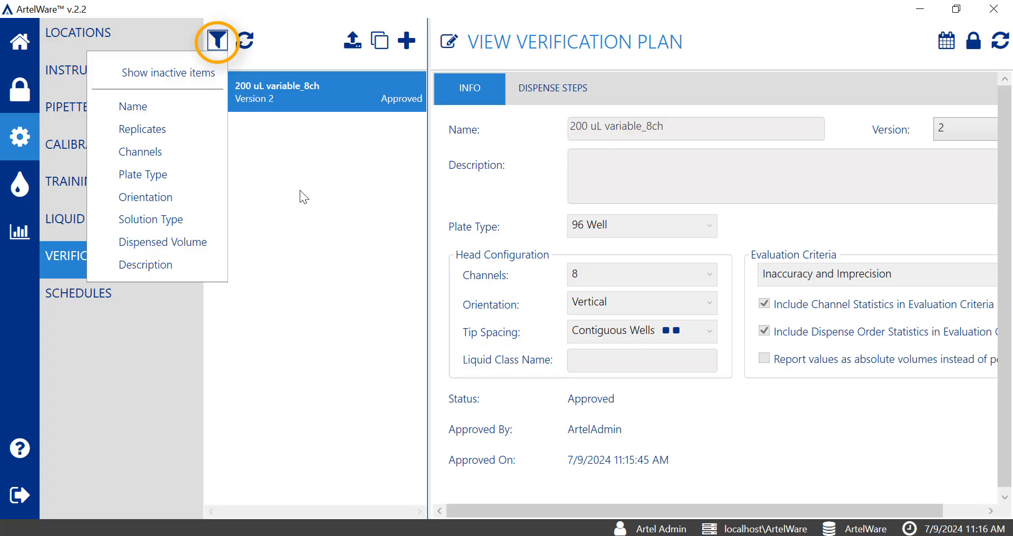
{"action": "left_click", "coordinate": [245, 42]}
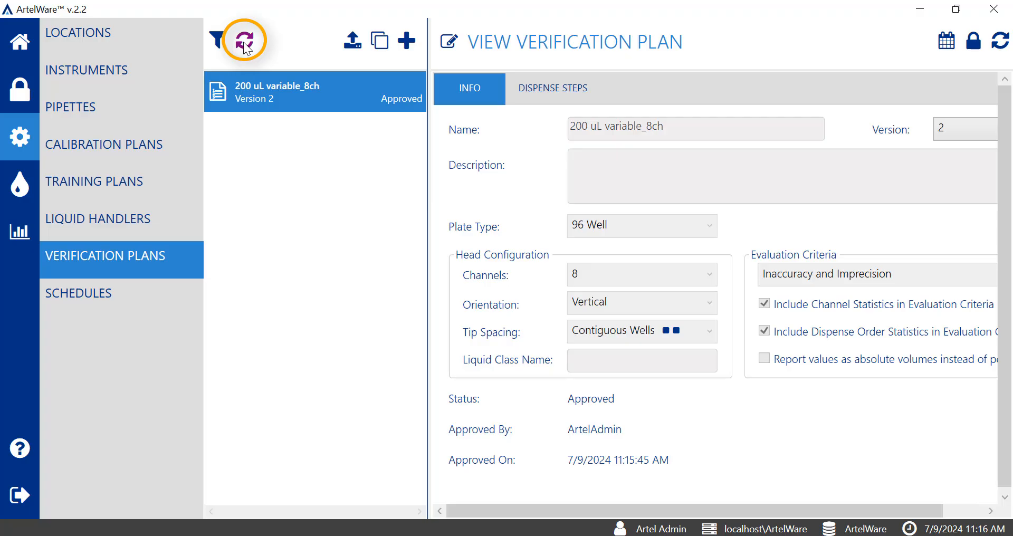
{"action": "left_click", "coordinate": [352, 44]}
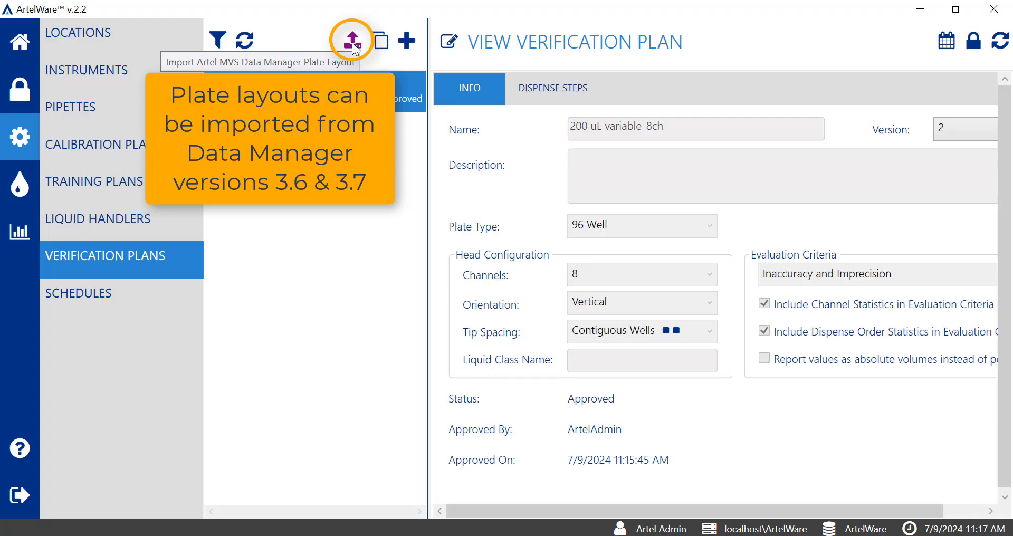
- Clone the 200 uL variable_8ch plan as "Clone 200 uL_8ch" and approve it with the review comment "Verification plan approved"
{"action": "left_click", "coordinate": [385, 47]}
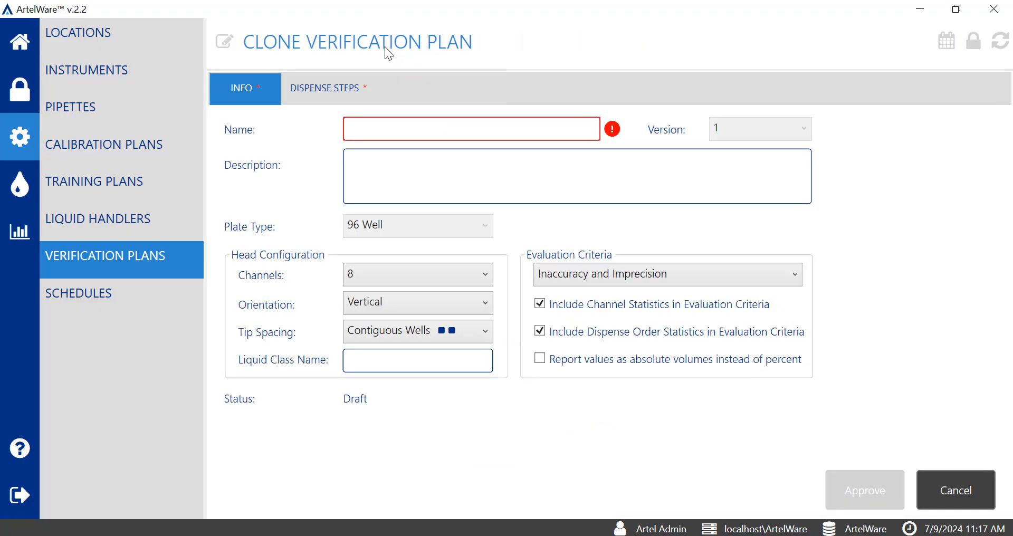
{"action": "left_click", "coordinate": [334, 93]}
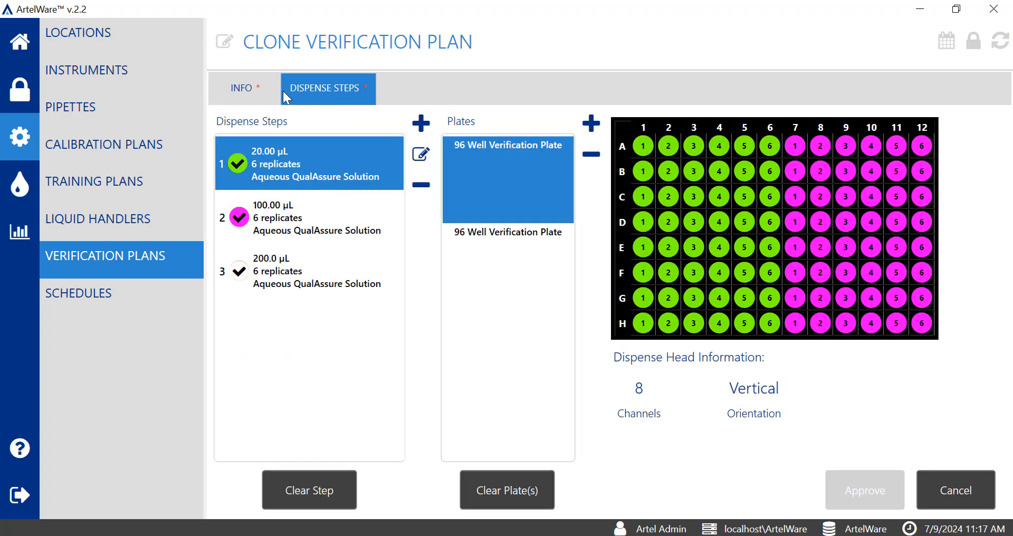
{"action": "left_click", "coordinate": [251, 91]}
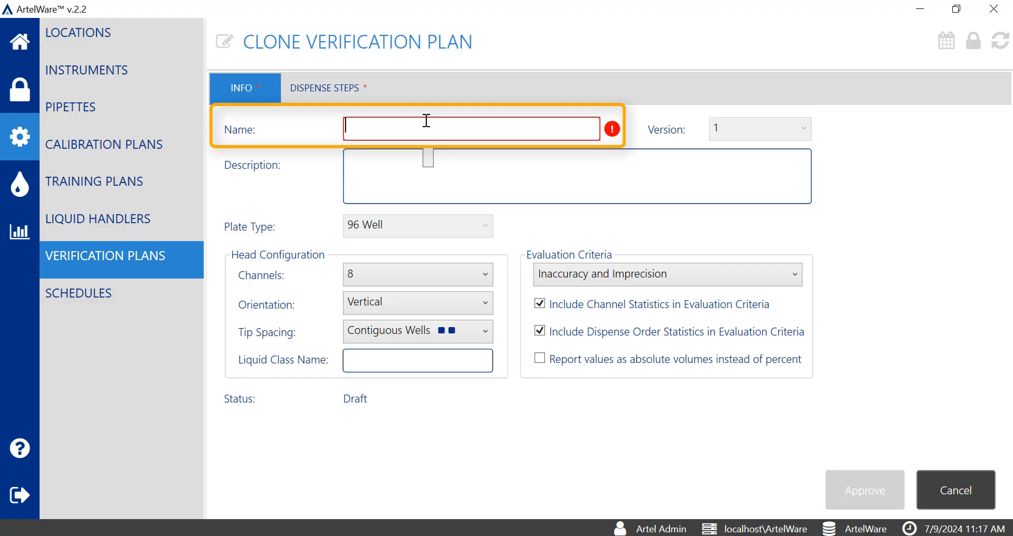
{"action": "type", "text": "Clone 200"}
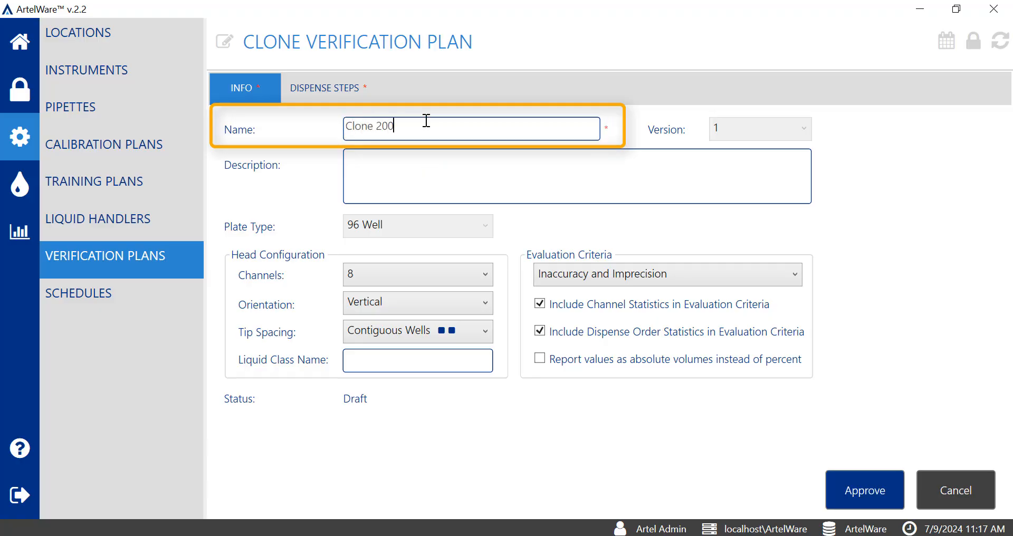
{"action": "type", "text": " uL_8ch"}
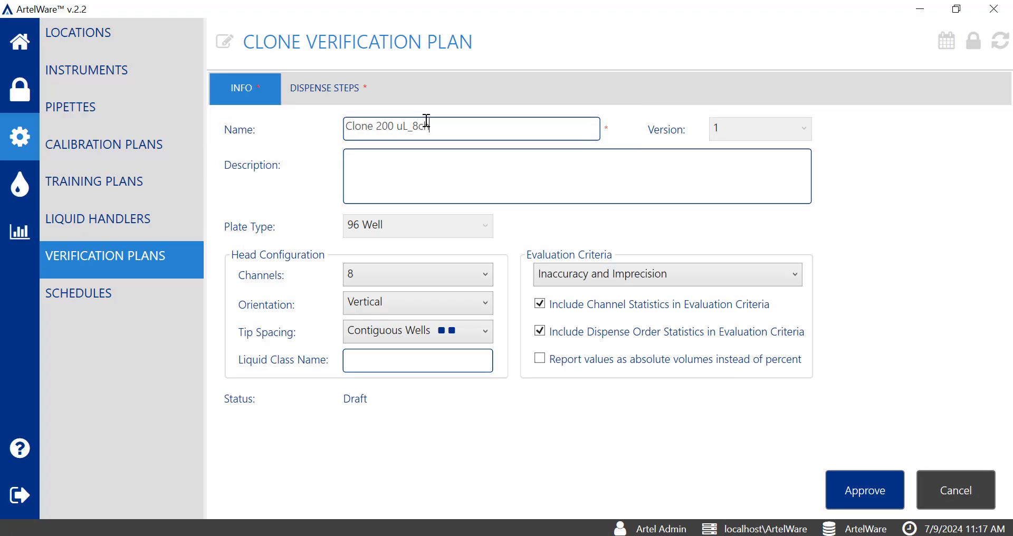
{"action": "left_click", "coordinate": [844, 495]}
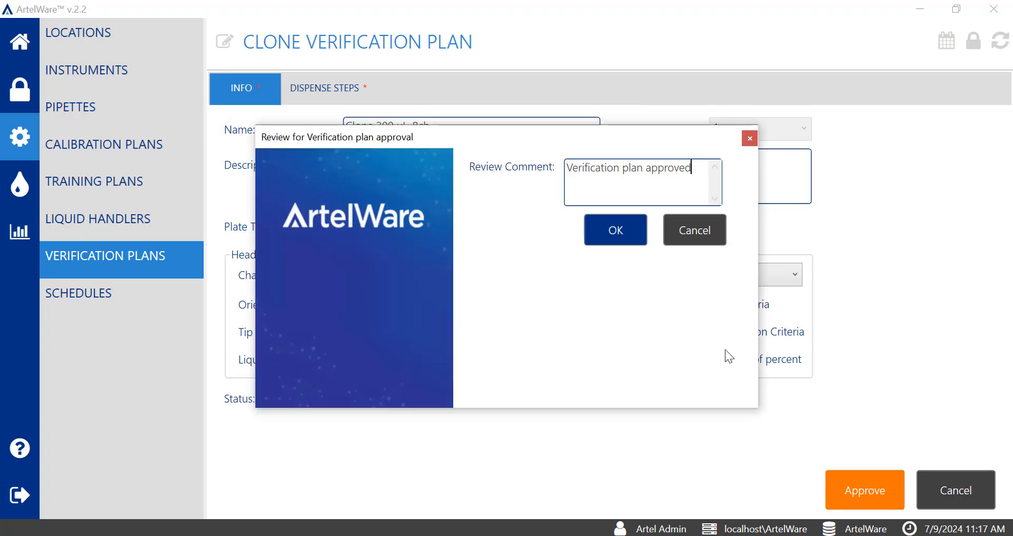
{"action": "left_click", "coordinate": [632, 231]}
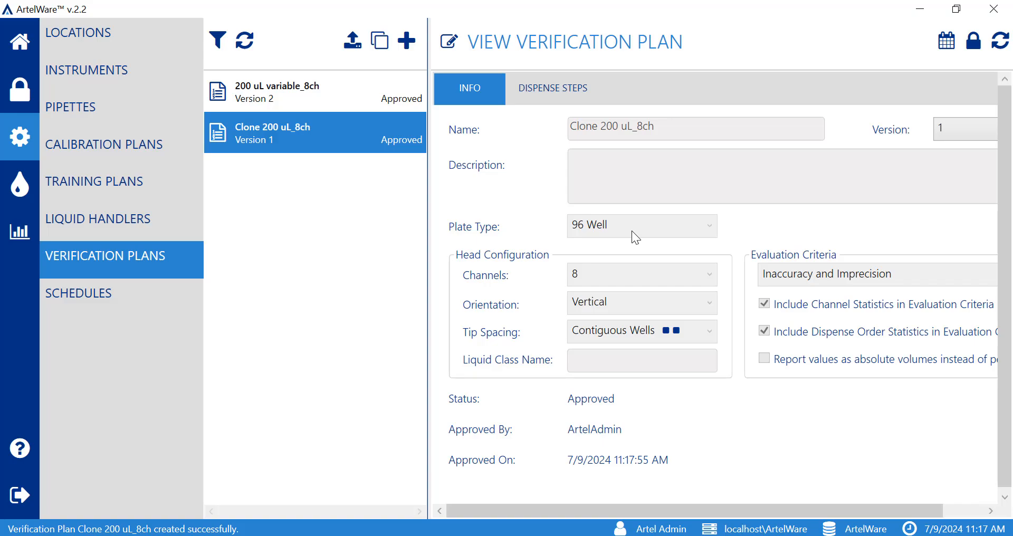
{"action": "left_click", "coordinate": [448, 42]}
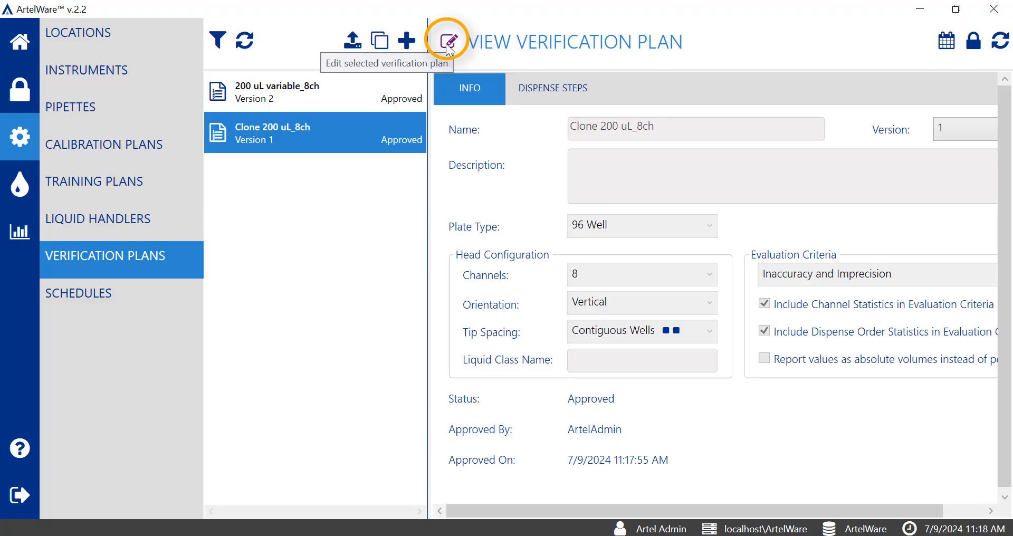
{"action": "left_click", "coordinate": [945, 48]}
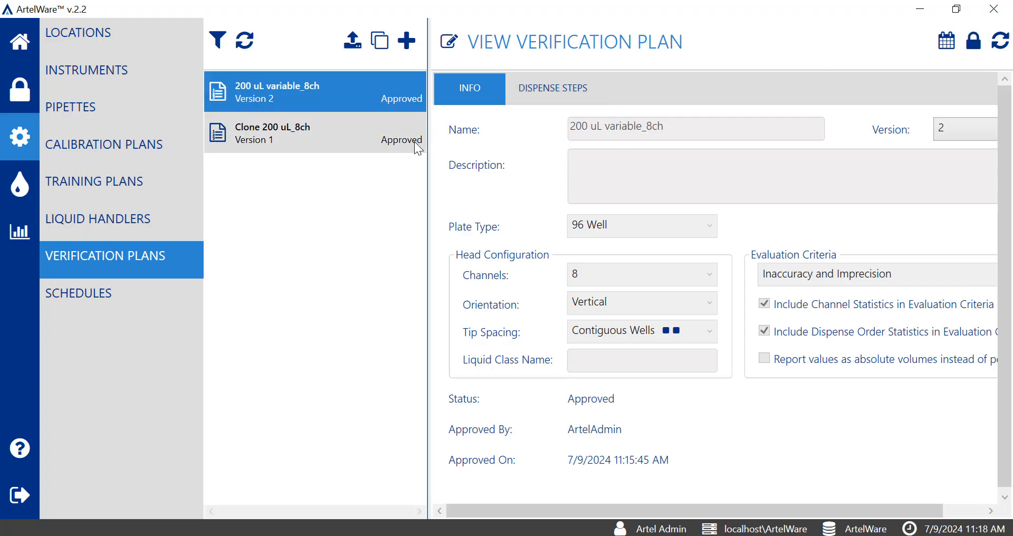
- Deactivate the verification plan Clone 200 uL_8ch
{"action": "left_click", "coordinate": [416, 147]}
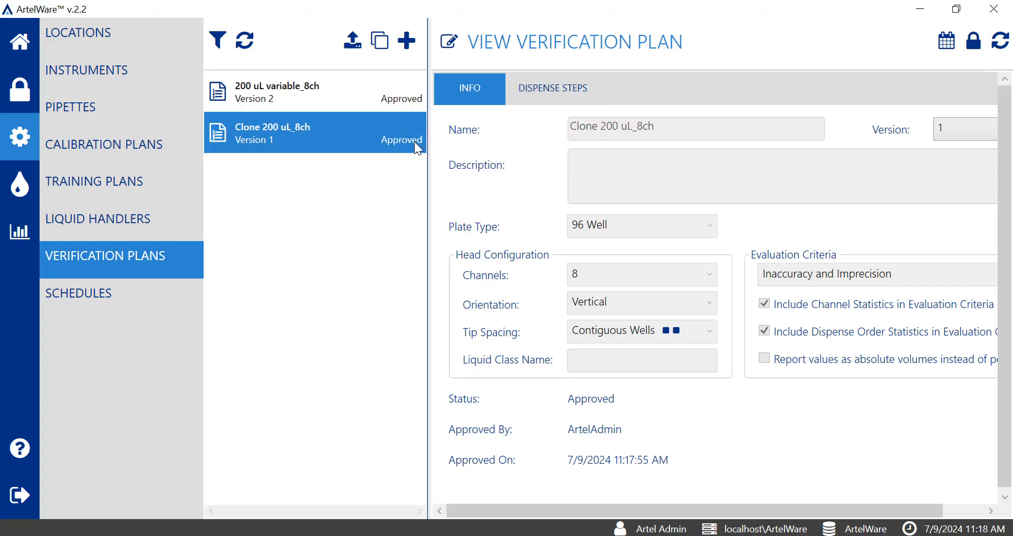
{"action": "left_click", "coordinate": [973, 41]}
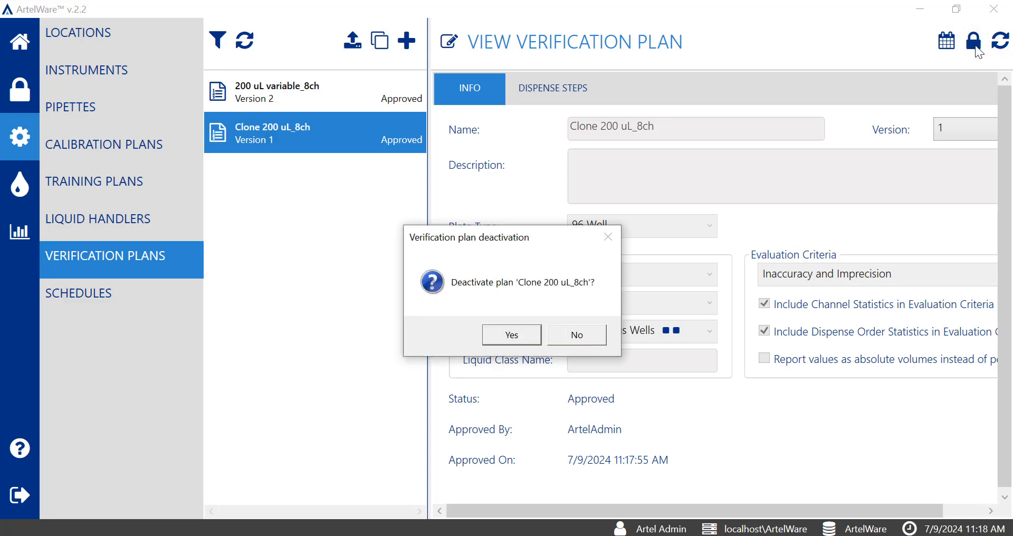
{"action": "left_click", "coordinate": [520, 341]}
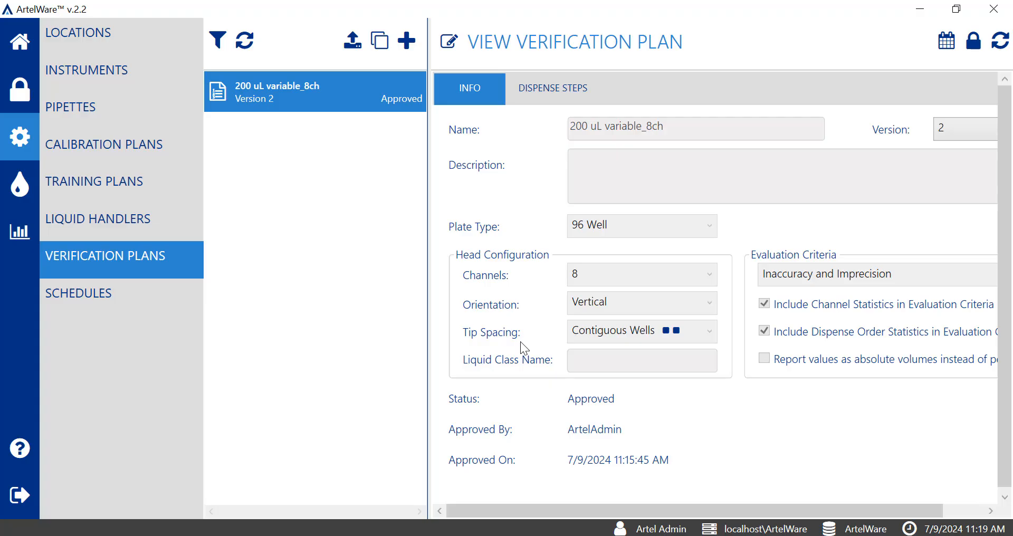
- Show inactive items in the verification plan list and view the deactivated Clone 200 uL_8ch plan
{"action": "left_click", "coordinate": [217, 42]}
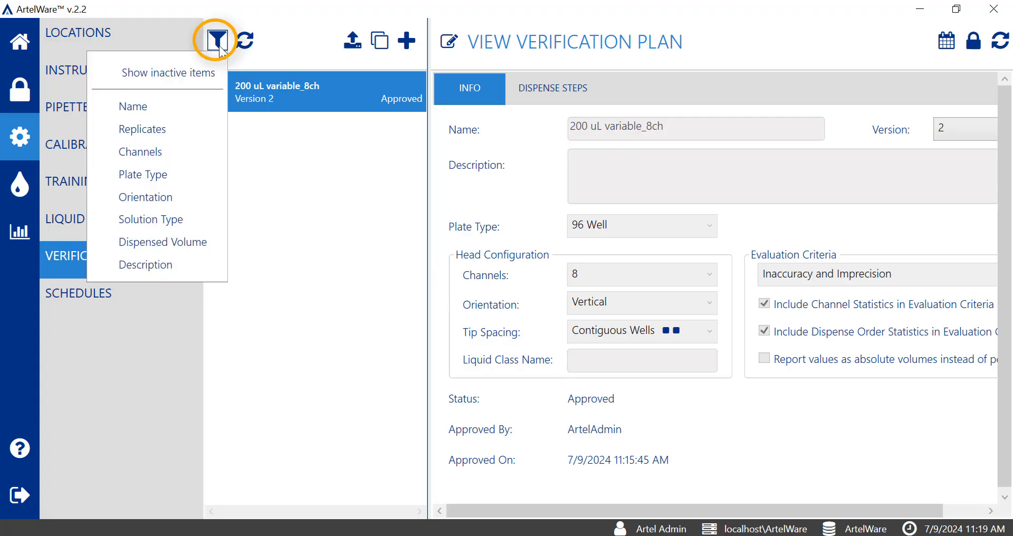
{"action": "left_click", "coordinate": [213, 77]}
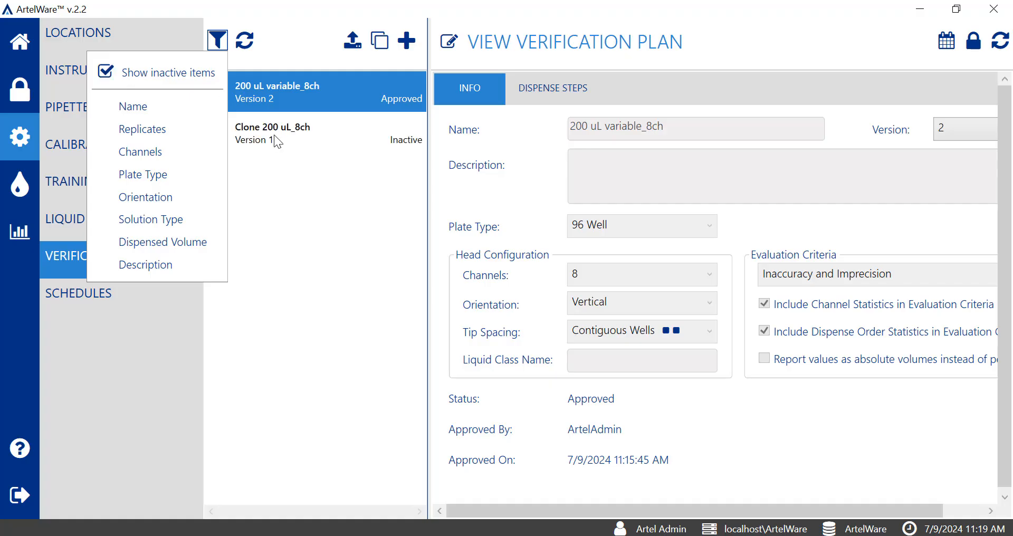
{"action": "left_click", "coordinate": [356, 144]}
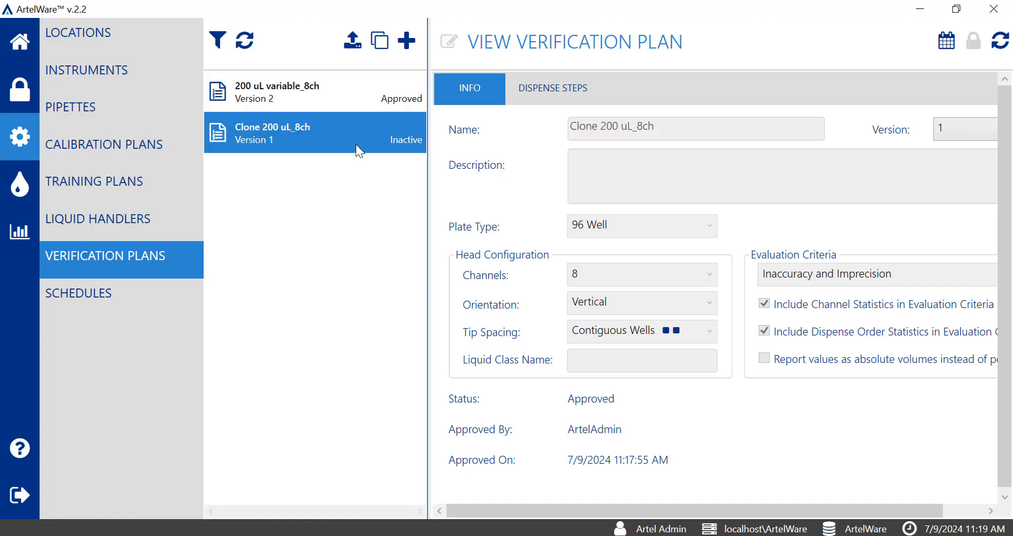